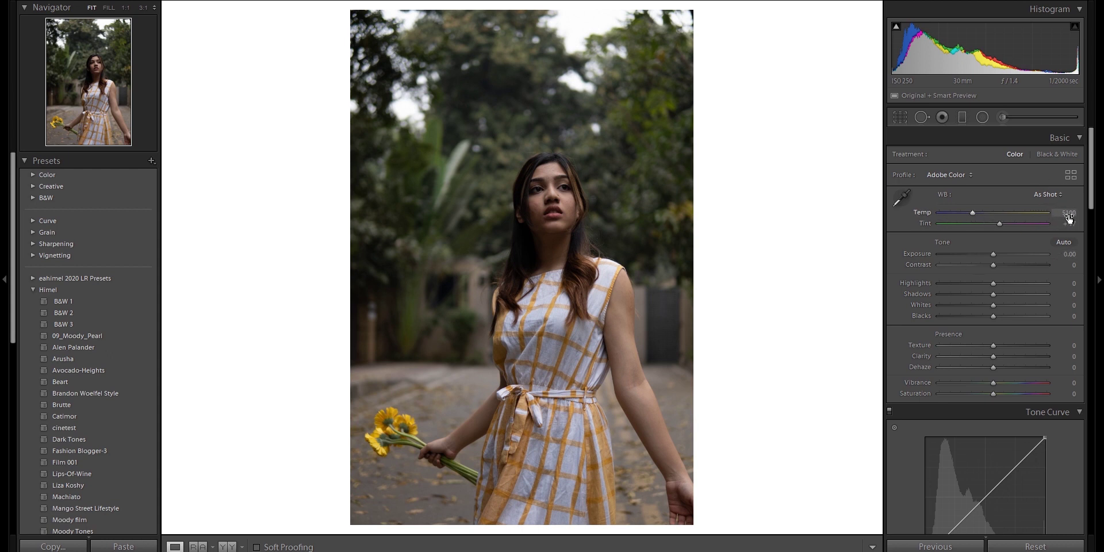
Try a warmer temperature and the Daylight and Cloudy white balance presets on the portrait
{"action": "mouse_move", "coordinate": [973, 216]}
{"action": "left_mouse_down"}
{"action": "mouse_move", "coordinate": [1001, 229]}
{"action": "mouse_move", "coordinate": [976, 232]}
{"action": "mouse_move", "coordinate": [982, 215]}
{"action": "mouse_move", "coordinate": [1021, 231]}
{"action": "mouse_move", "coordinate": [949, 219]}
{"action": "mouse_move", "coordinate": [985, 222]}
{"action": "left_mouse_up"}
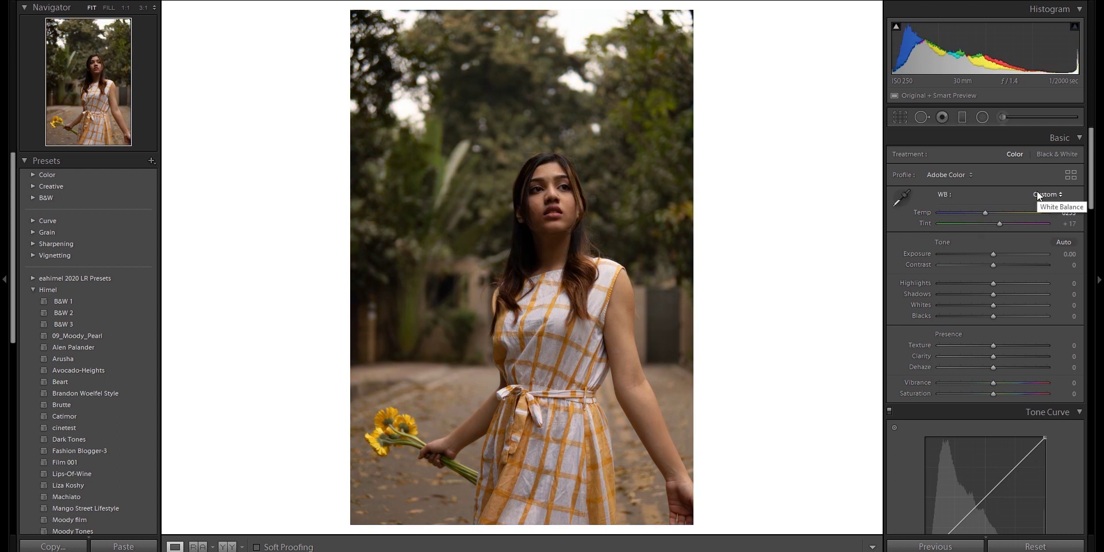
{"action": "left_click", "coordinate": [1037, 195]}
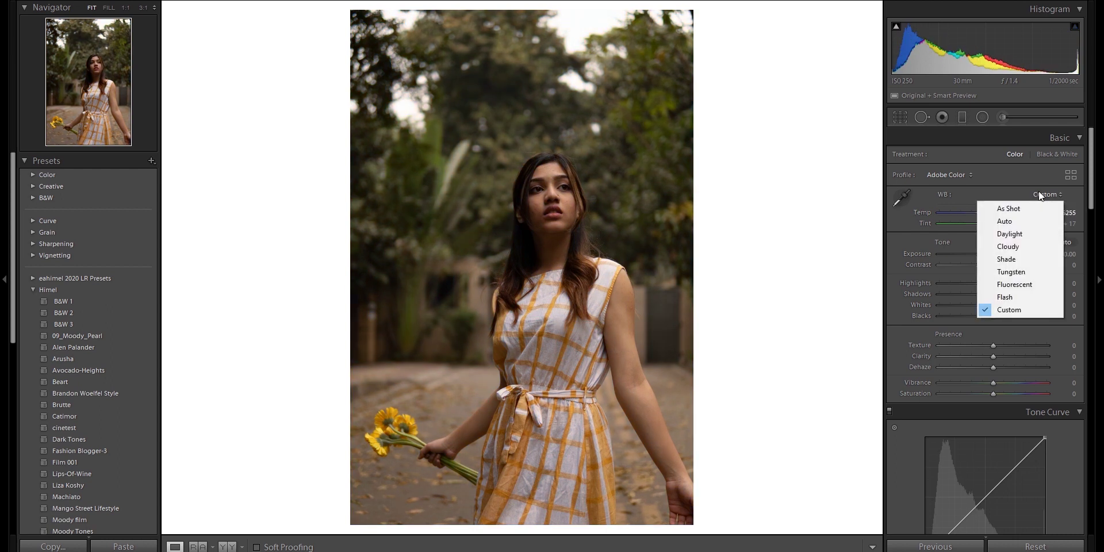
{"action": "left_click", "coordinate": [1036, 235]}
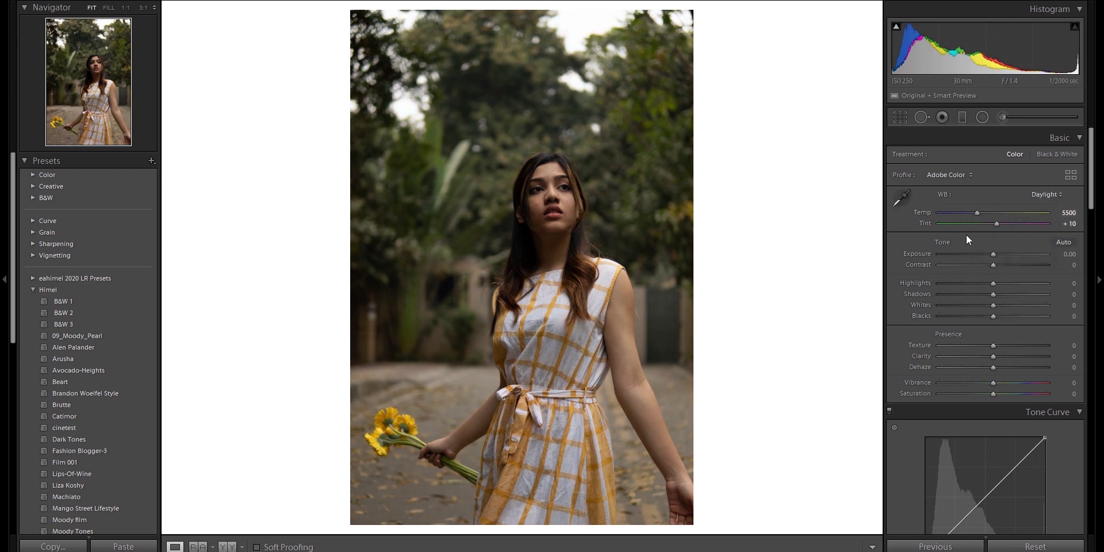
{"action": "left_click", "coordinate": [1046, 194]}
{"action": "left_click", "coordinate": [1012, 245]}
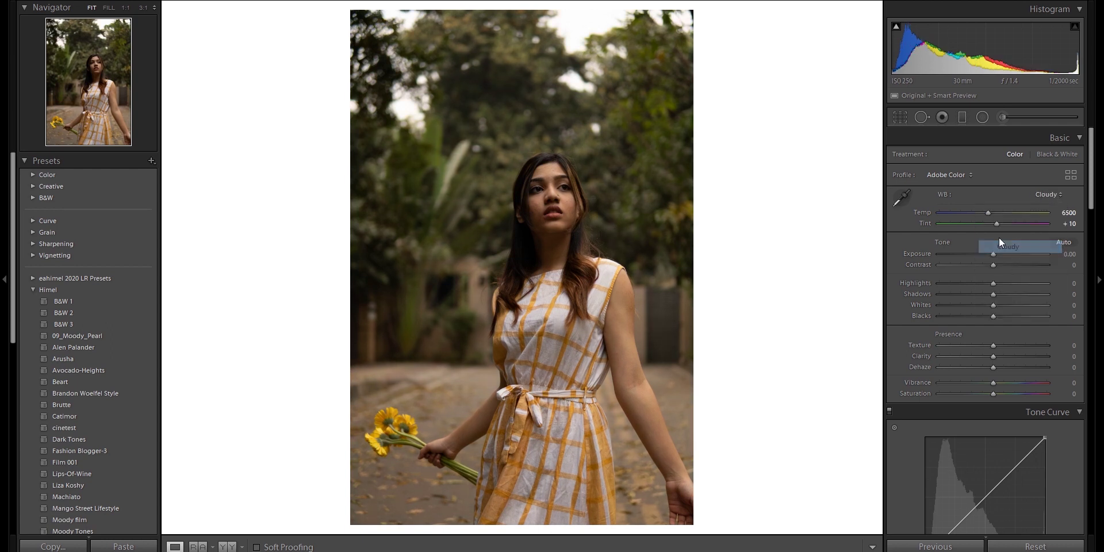
{"action": "mouse_move", "coordinate": [991, 212]}
{"action": "left_mouse_down"}
{"action": "mouse_move", "coordinate": [975, 212]}
{"action": "mouse_move", "coordinate": [999, 224]}
{"action": "left_mouse_up"}
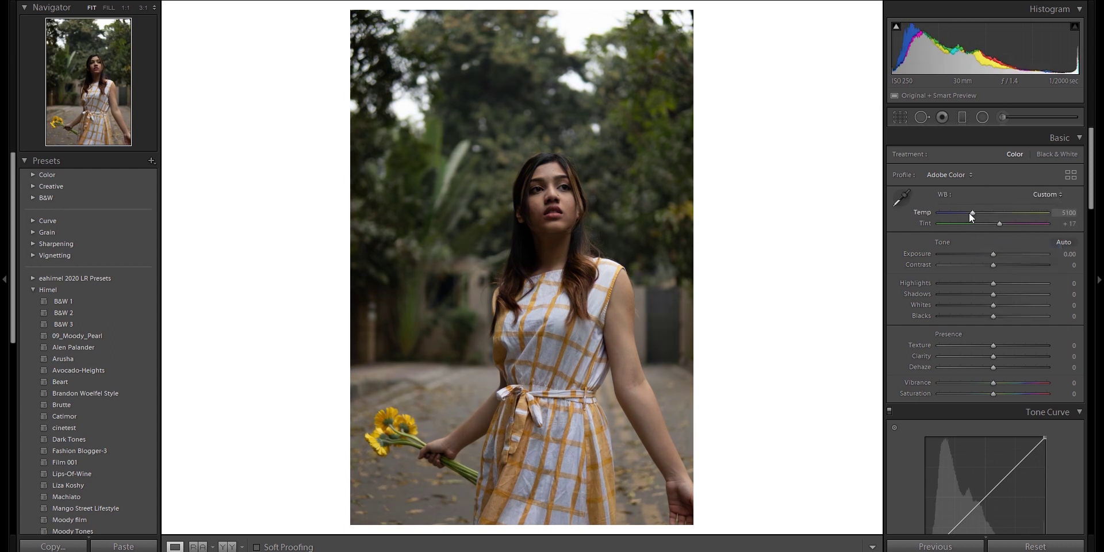
Set the white balance temperature to 5200 and the tint to +19
{"action": "left_click", "coordinate": [1061, 213]}
{"action": "type", "text": "5200"}
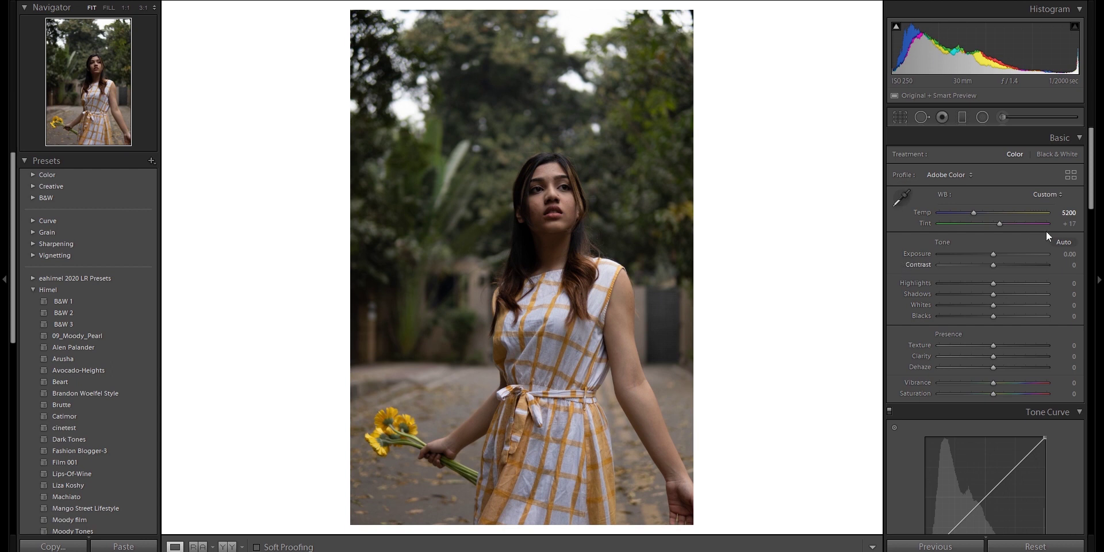
{"action": "left_click_drag", "start_coordinate": [537, 180], "coordinate": [530, 153]}
{"action": "left_click", "coordinate": [530, 153]}
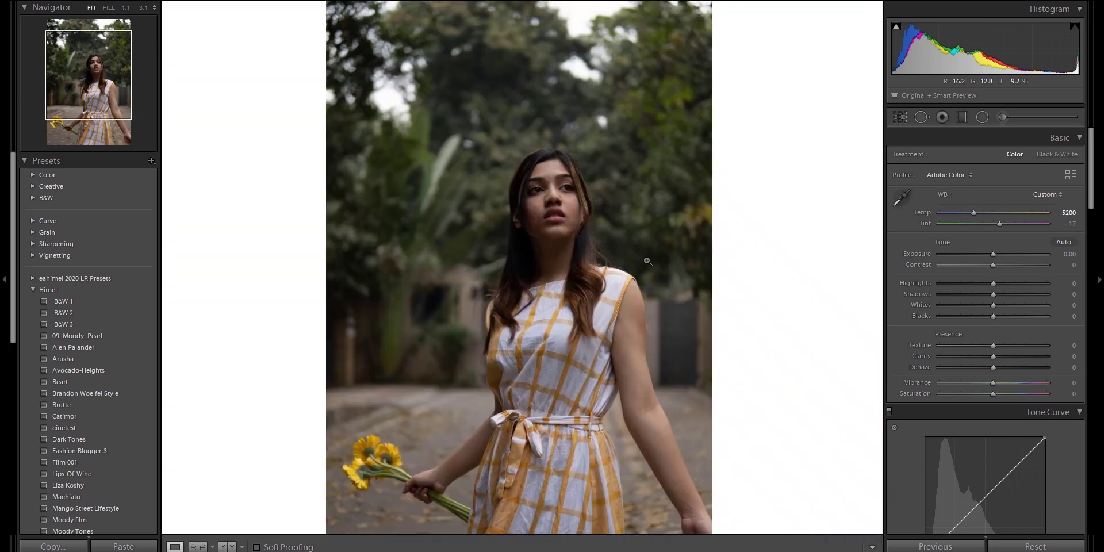
{"action": "left_click_drag", "start_coordinate": [999, 224], "coordinate": [999, 240]}
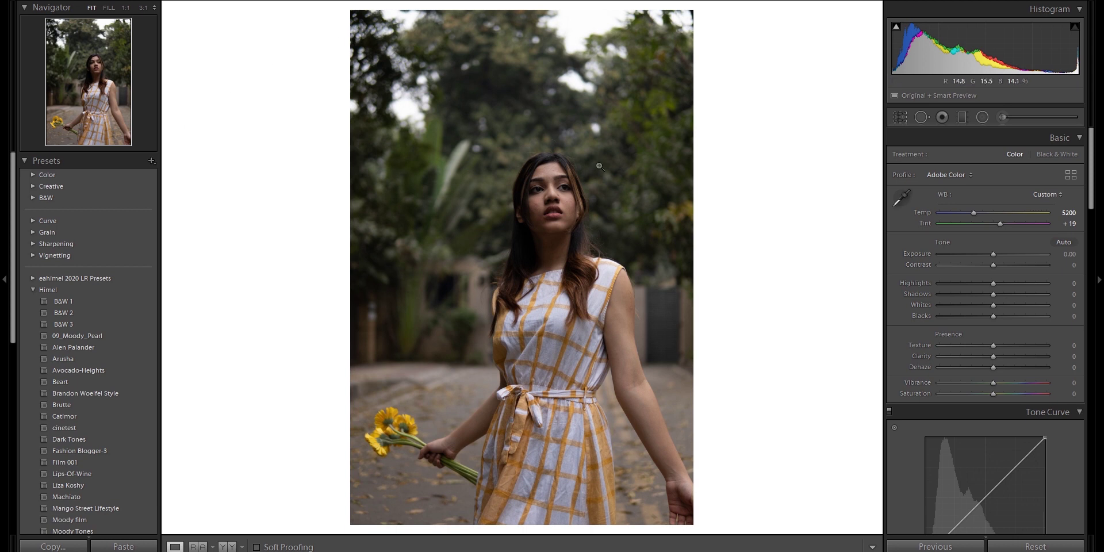
{"action": "key", "text": "F5"}
{"action": "key", "text": "F5"}
Try Exposure at +0.59, +0.90, −2.23 and +3.40 to examine how the histogram shifts
{"action": "mouse_move", "coordinate": [992, 253]}
{"action": "left_mouse_down"}
{"action": "mouse_move", "coordinate": [1009, 261]}
{"action": "mouse_move", "coordinate": [1001, 254]}
{"action": "left_mouse_up"}
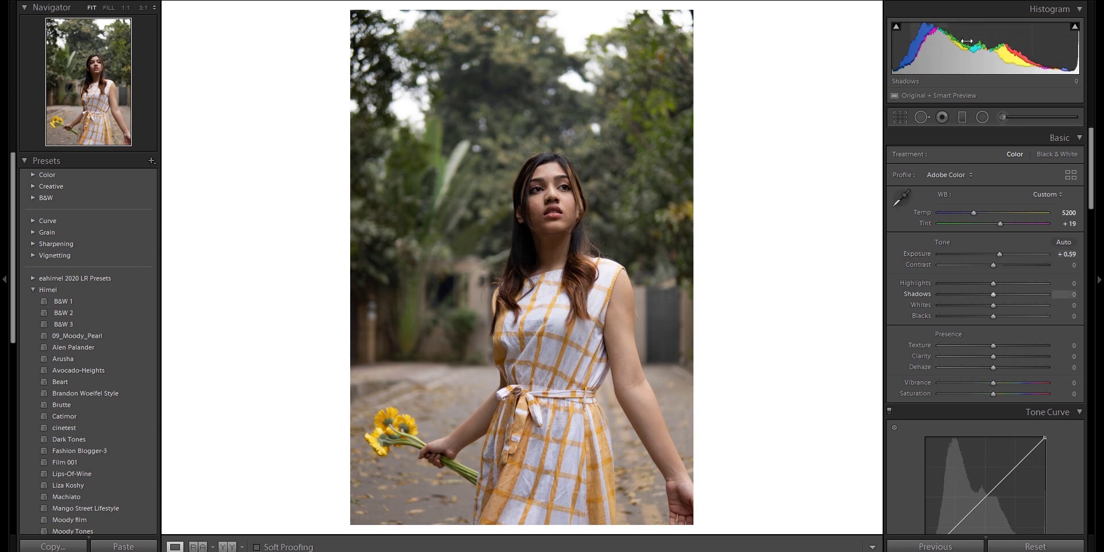
{"action": "left_click", "coordinate": [1002, 253]}
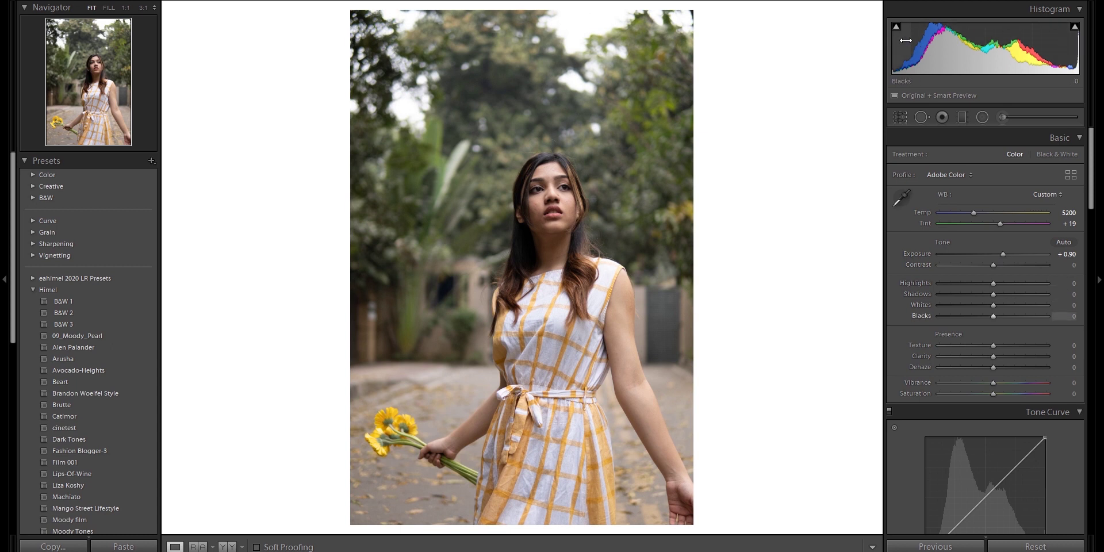
{"action": "left_click_drag", "start_coordinate": [999, 253], "coordinate": [962, 251]}
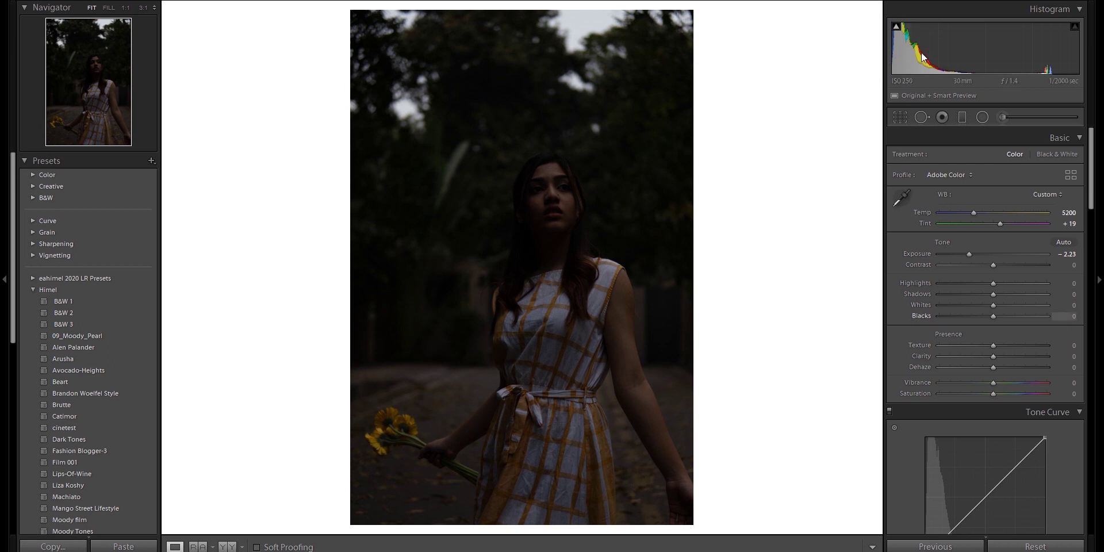
{"action": "left_click_drag", "start_coordinate": [999, 256], "coordinate": [1030, 260]}
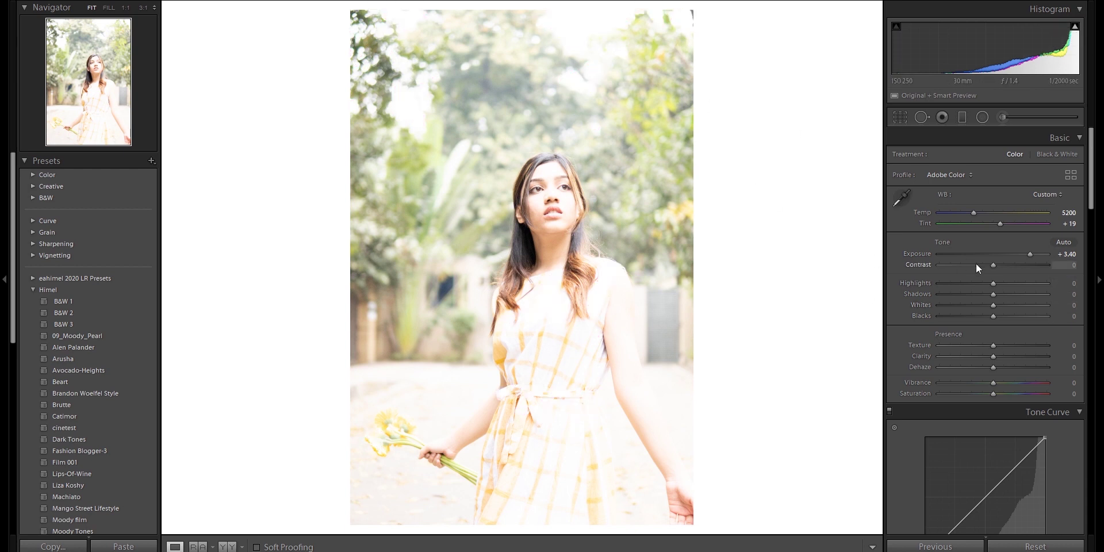
Set Exposure to +0.53 and compare the portrait with its unedited version
{"action": "left_click_drag", "start_coordinate": [1026, 258], "coordinate": [997, 264]}
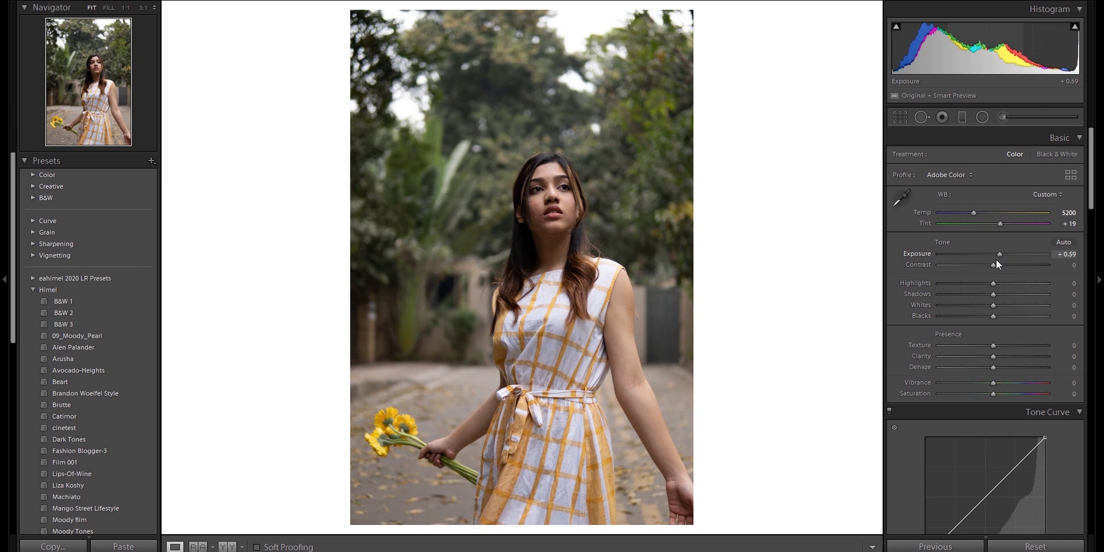
{"action": "left_click_drag", "start_coordinate": [1002, 251], "coordinate": [999, 252]}
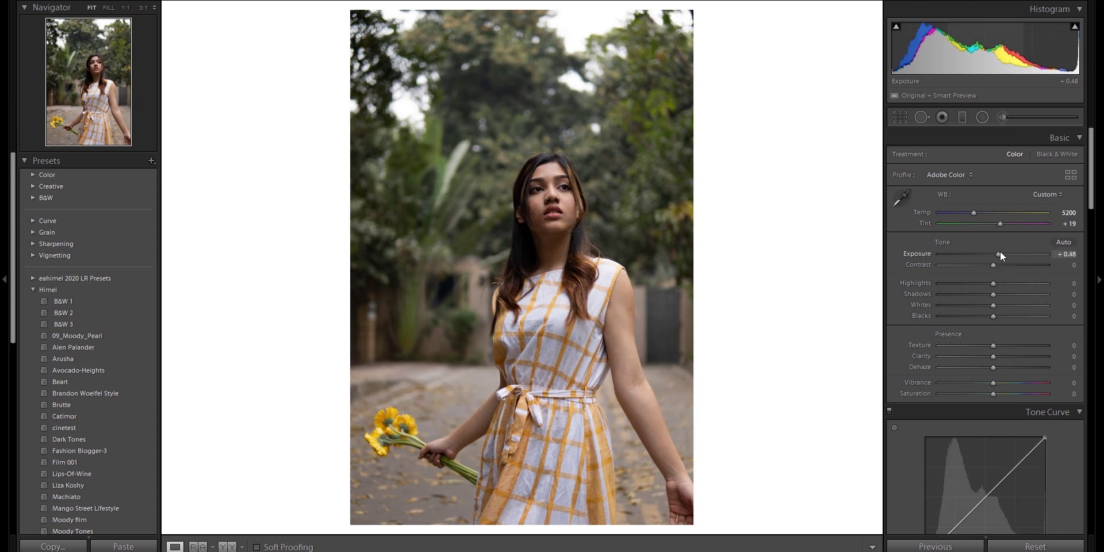
{"action": "left_click_drag", "start_coordinate": [996, 257], "coordinate": [998, 261]}
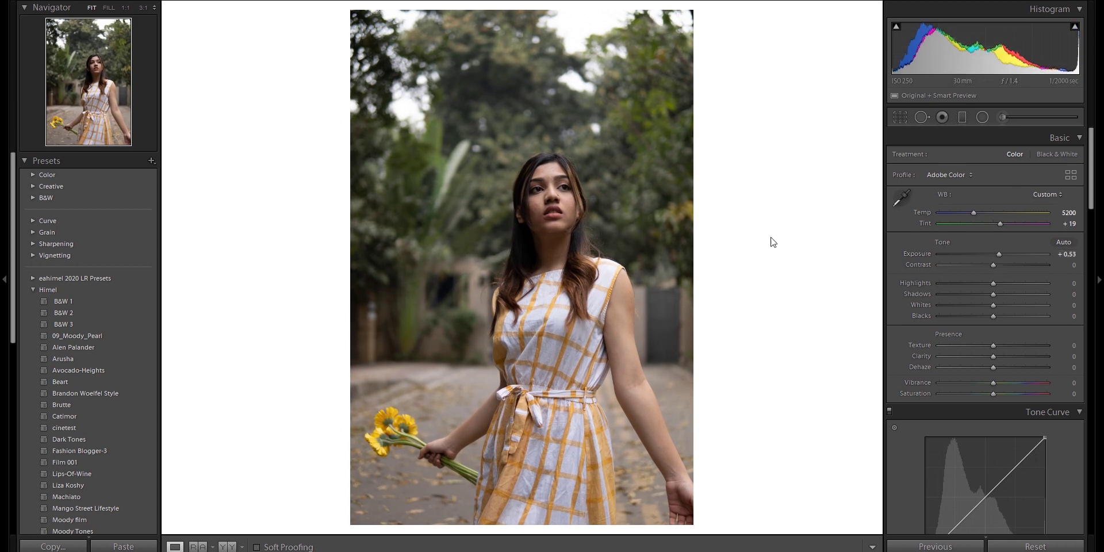
{"action": "key", "text": "backslash"}
{"action": "key", "text": "backslash"}
{"action": "key", "text": "backslash"}
{"action": "key", "text": "backslash"}
Try Whites at +16 and Blacks at −20, and reset both to 0
{"action": "scroll", "coordinate": [1037, 343], "scroll_direction": "down", "scroll_amount": 3}
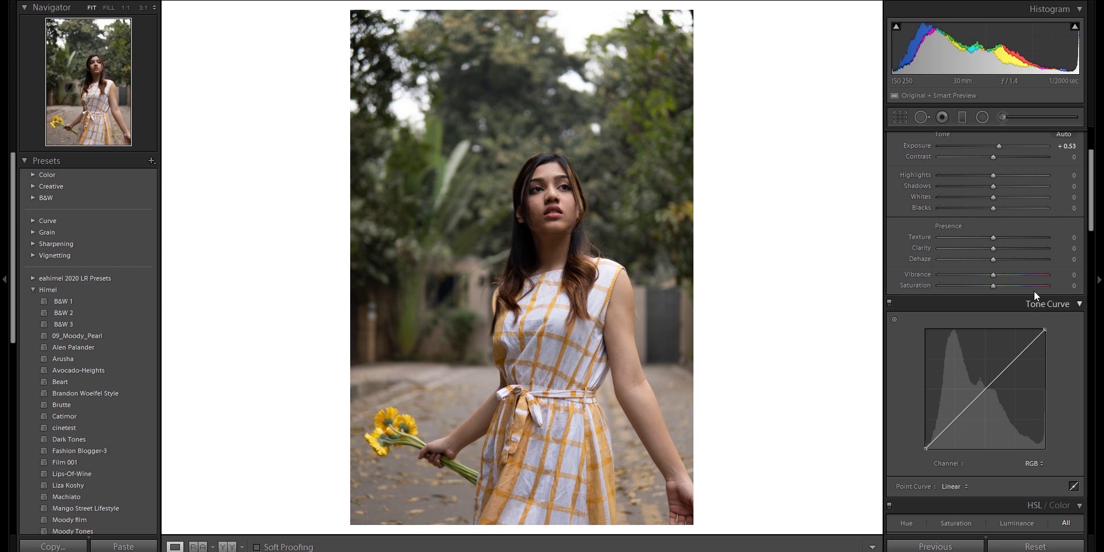
{"action": "mouse_move", "coordinate": [991, 197]}
{"action": "left_mouse_down"}
{"action": "mouse_move", "coordinate": [1007, 204]}
{"action": "mouse_move", "coordinate": [989, 211]}
{"action": "left_mouse_up"}
{"action": "double_click", "coordinate": [988, 211]}
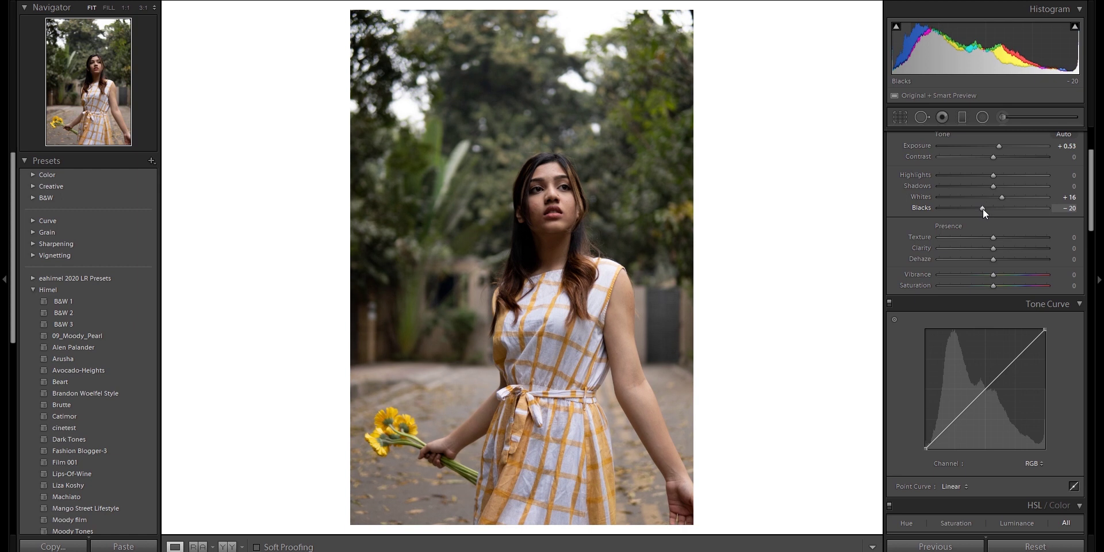
{"action": "double_click", "coordinate": [1000, 201]}
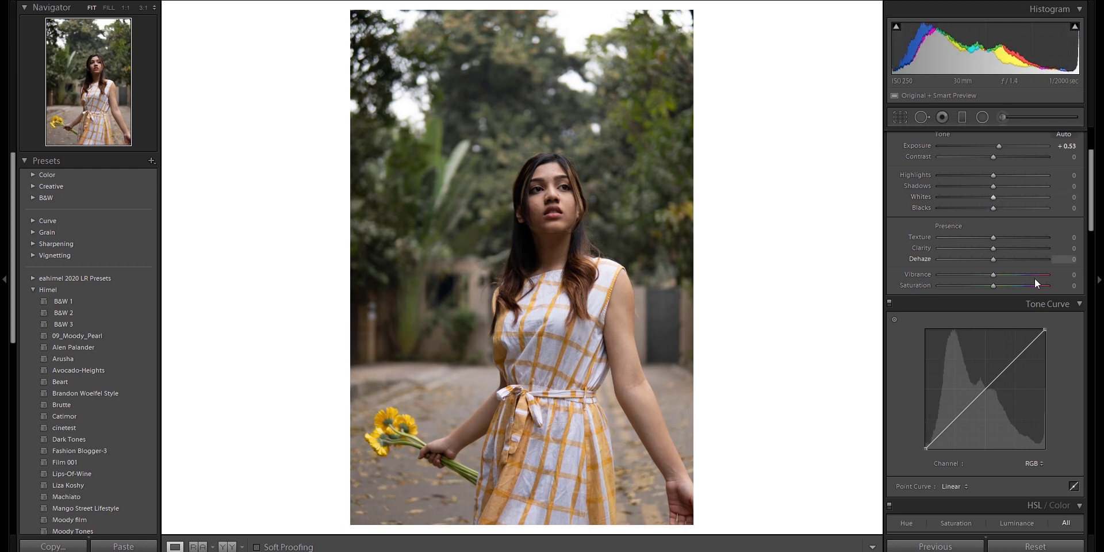
Try Contrast at +7 and at a lower setting, and reset it to 0
{"action": "scroll", "coordinate": [1034, 277], "scroll_direction": "up", "scroll_amount": 2}
{"action": "left_click_drag", "start_coordinate": [994, 264], "coordinate": [997, 275]}
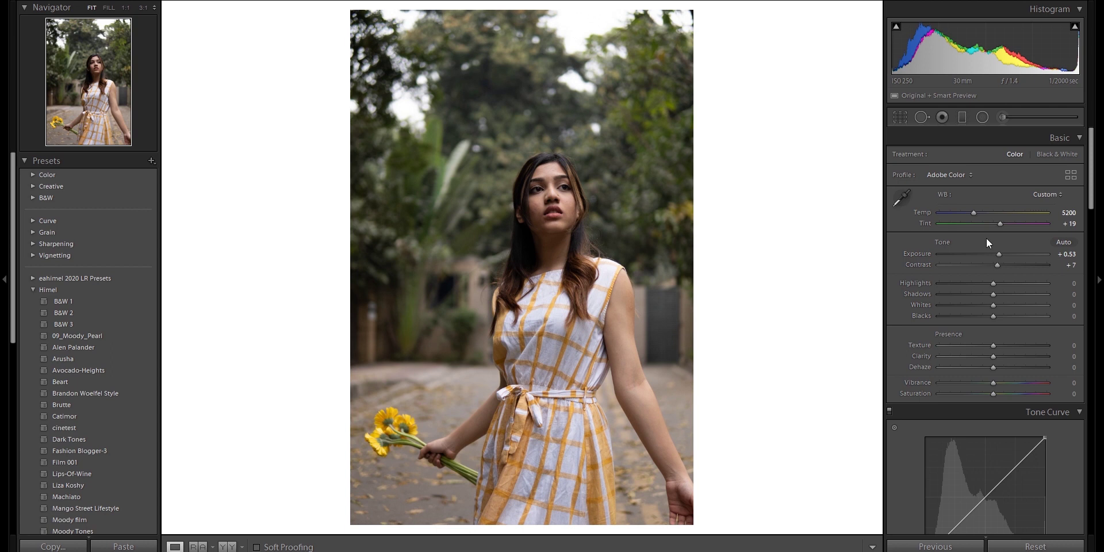
{"action": "left_click_drag", "start_coordinate": [997, 264], "coordinate": [987, 306]}
{"action": "double_click", "coordinate": [985, 265]}
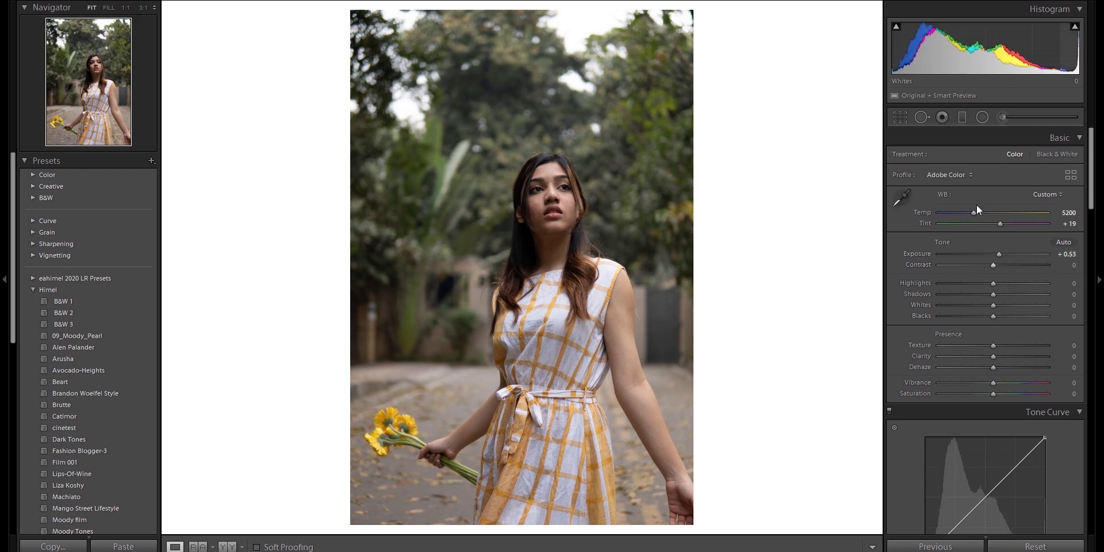
Try Highlights at +13 and inspect the face and the bright sky in detail
{"action": "left_click_drag", "start_coordinate": [582, 85], "coordinate": [572, 55]}
{"action": "left_click", "coordinate": [561, 184]}
{"action": "left_click_drag", "start_coordinate": [580, 248], "coordinate": [687, 233]}
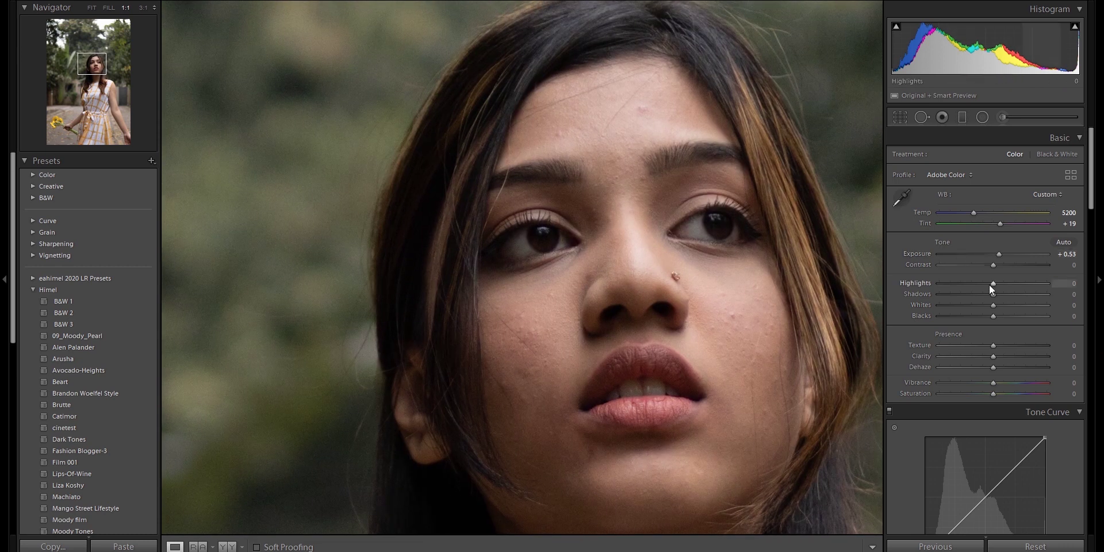
{"action": "left_click_drag", "start_coordinate": [971, 285], "coordinate": [1002, 298]}
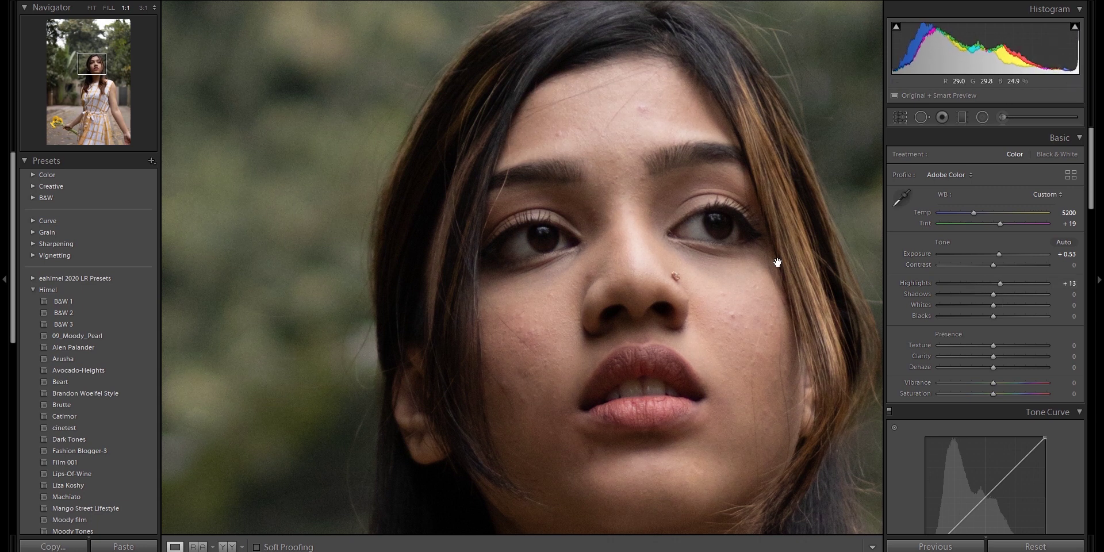
{"action": "left_click", "coordinate": [764, 260]}
{"action": "left_click", "coordinate": [592, 34]}
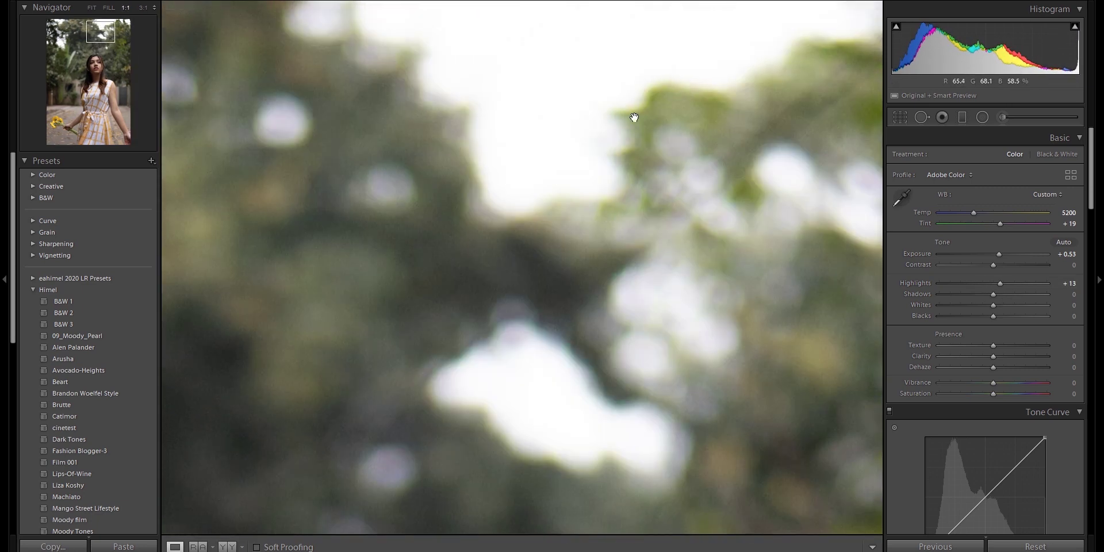
{"action": "left_click", "coordinate": [633, 116]}
Set Highlights to +9
{"action": "mouse_move", "coordinate": [1000, 284]}
{"action": "left_mouse_down"}
{"action": "mouse_move", "coordinate": [937, 286]}
{"action": "mouse_move", "coordinate": [995, 301]}
{"action": "left_mouse_up"}
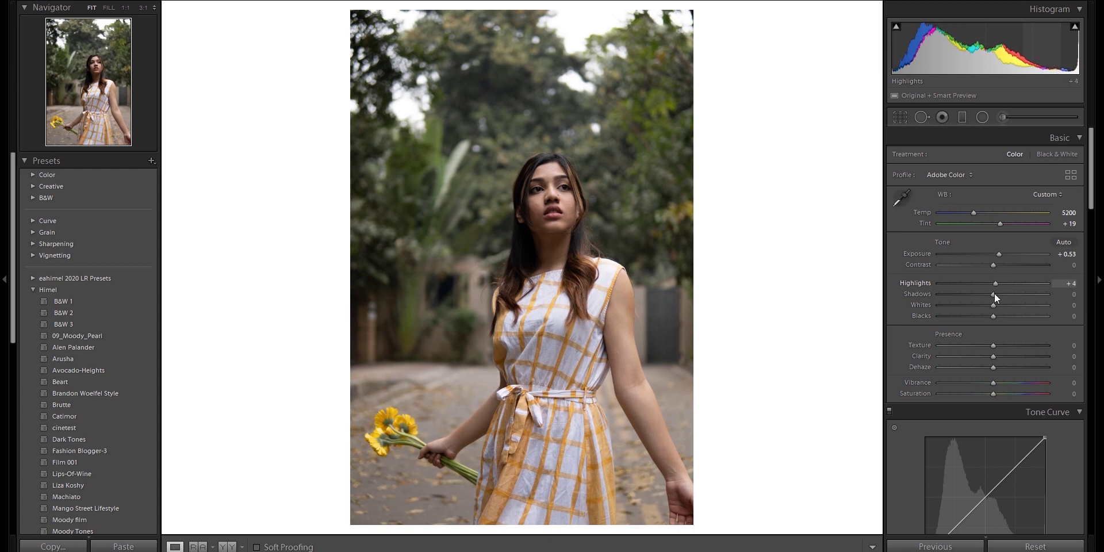
{"action": "key", "text": "Up"}
{"action": "key", "text": "Up"}
{"action": "key", "text": "Up"}
{"action": "key", "text": "Up"}
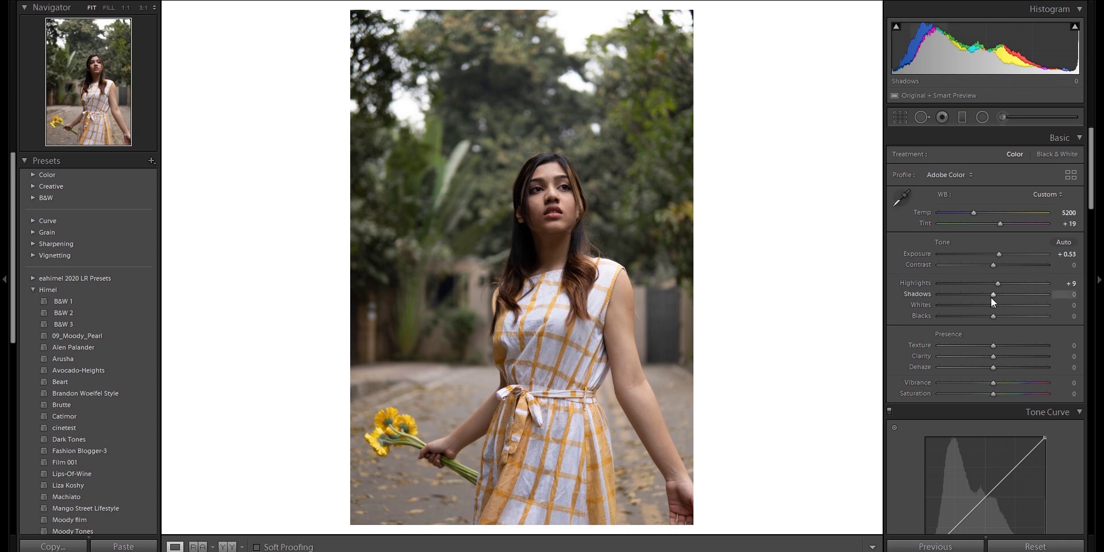
Set Shadows to +30, Whites to +10 and Blacks to −12, checking the shadow detail in the hair and neck
{"action": "left_click_drag", "start_coordinate": [992, 294], "coordinate": [1002, 295]}
{"action": "left_click_drag", "start_coordinate": [1016, 302], "coordinate": [1005, 306]}
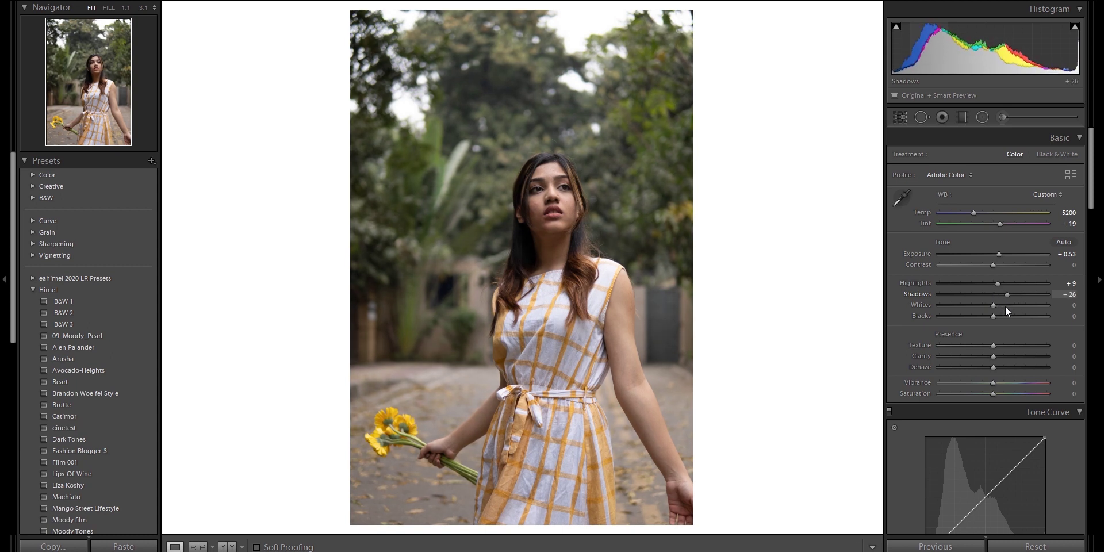
{"action": "key", "text": "z"}
{"action": "mouse_move", "coordinate": [1016, 293]}
{"action": "left_mouse_down"}
{"action": "mouse_move", "coordinate": [984, 295]}
{"action": "mouse_move", "coordinate": [1016, 305]}
{"action": "mouse_move", "coordinate": [1003, 305]}
{"action": "left_mouse_up"}
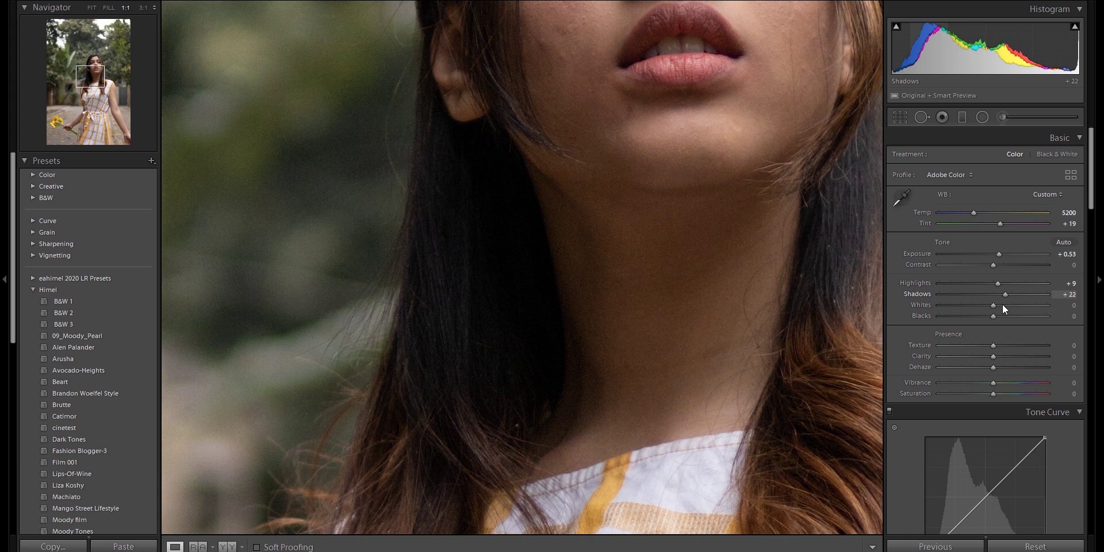
{"action": "left_click", "coordinate": [525, 234]}
{"action": "left_click_drag", "start_coordinate": [1002, 292], "coordinate": [995, 316]}
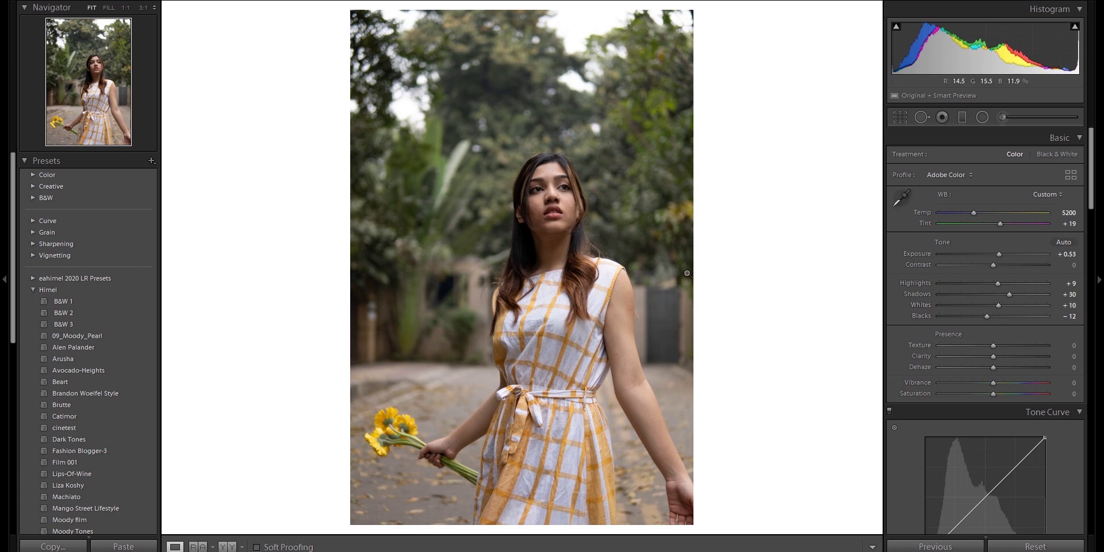
Try positive and negative Texture values, including +18 and −6, on the portrait and reset Texture to 0
{"action": "scroll", "coordinate": [1009, 313], "scroll_direction": "down", "scroll_amount": 3}
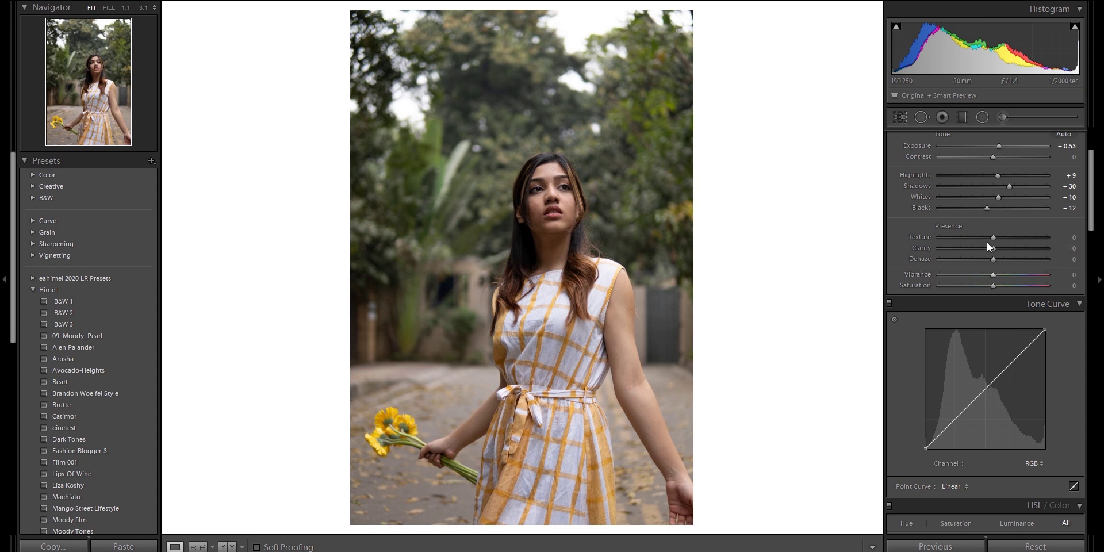
{"action": "left_click", "coordinate": [559, 195]}
{"action": "left_click_drag", "start_coordinate": [993, 236], "coordinate": [1003, 237]}
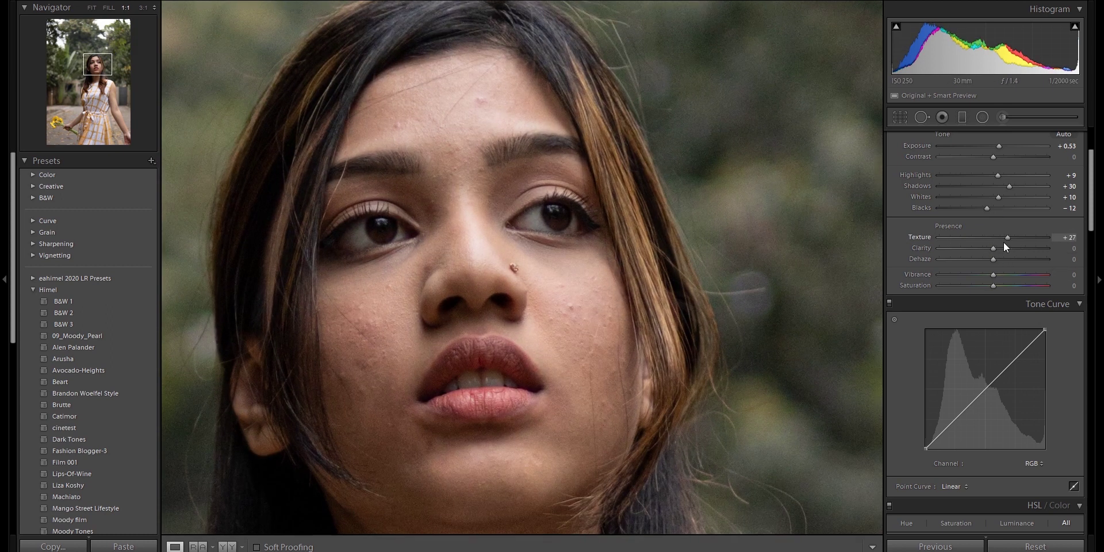
{"action": "left_click", "coordinate": [679, 246]}
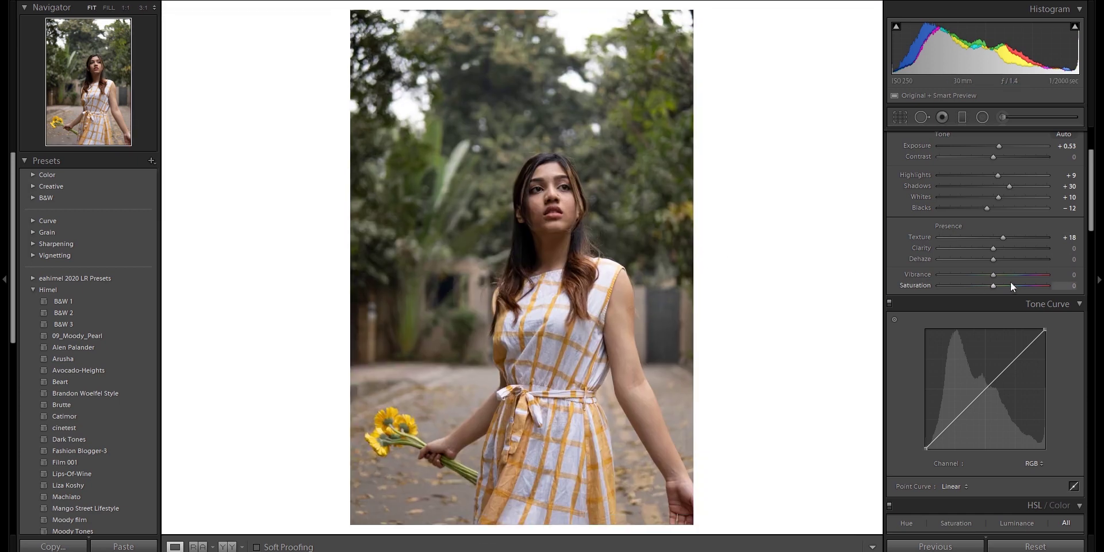
{"action": "left_click_drag", "start_coordinate": [1004, 237], "coordinate": [997, 237]}
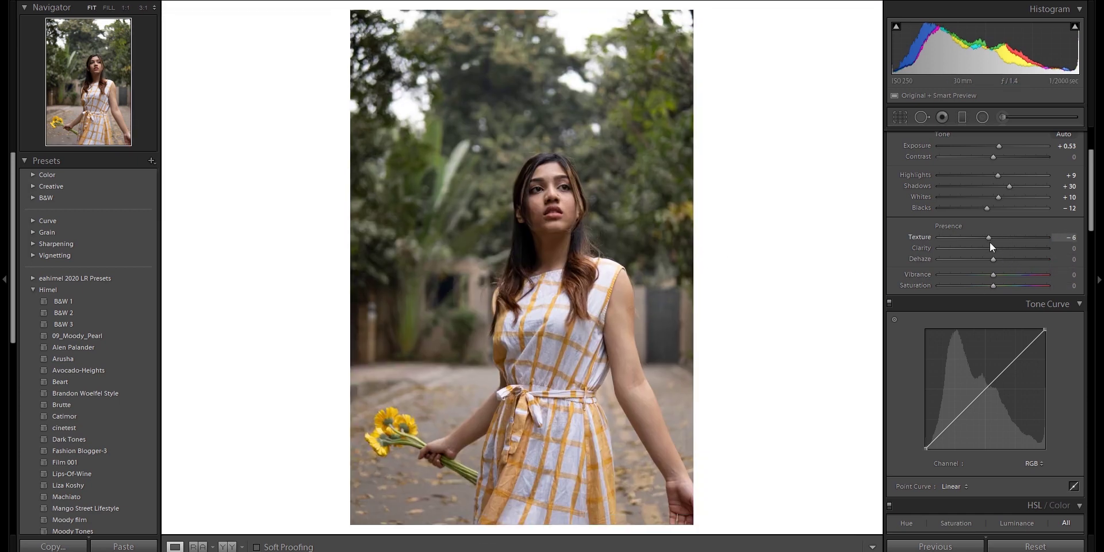
{"action": "double_click", "coordinate": [986, 238]}
Try Clarity at −4 and a Dehaze adjustment, and reset both to 0
{"action": "mouse_move", "coordinate": [992, 248]}
{"action": "left_mouse_down"}
{"action": "mouse_move", "coordinate": [1002, 252]}
{"action": "mouse_move", "coordinate": [991, 260]}
{"action": "left_mouse_up"}
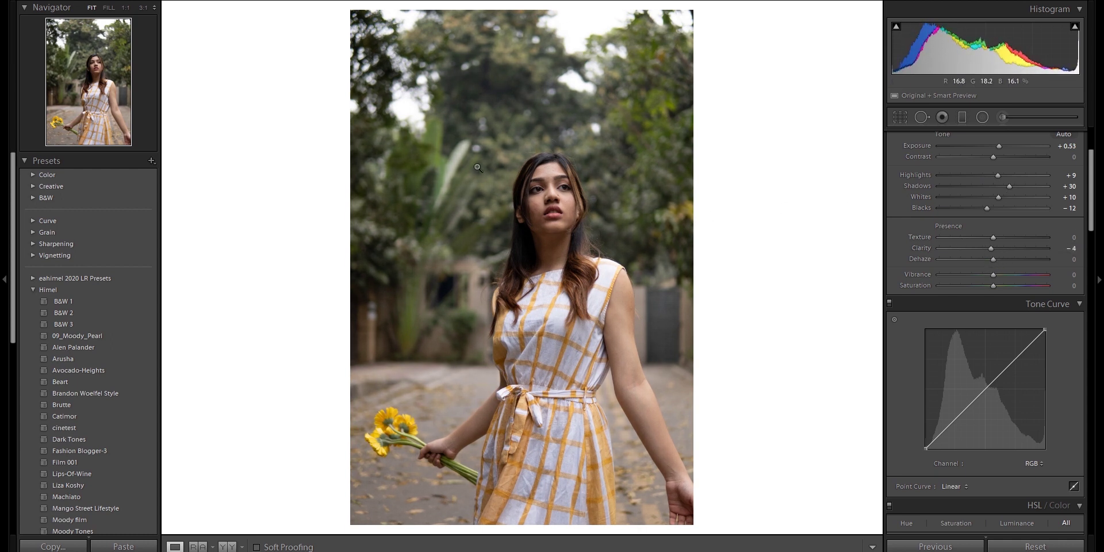
{"action": "double_click", "coordinate": [989, 250]}
{"action": "mouse_move", "coordinate": [998, 265]}
{"action": "left_mouse_down"}
{"action": "mouse_move", "coordinate": [1005, 282]}
{"action": "mouse_move", "coordinate": [996, 282]}
{"action": "mouse_move", "coordinate": [1000, 250]}
{"action": "left_mouse_up"}
{"action": "double_click", "coordinate": [992, 260]}
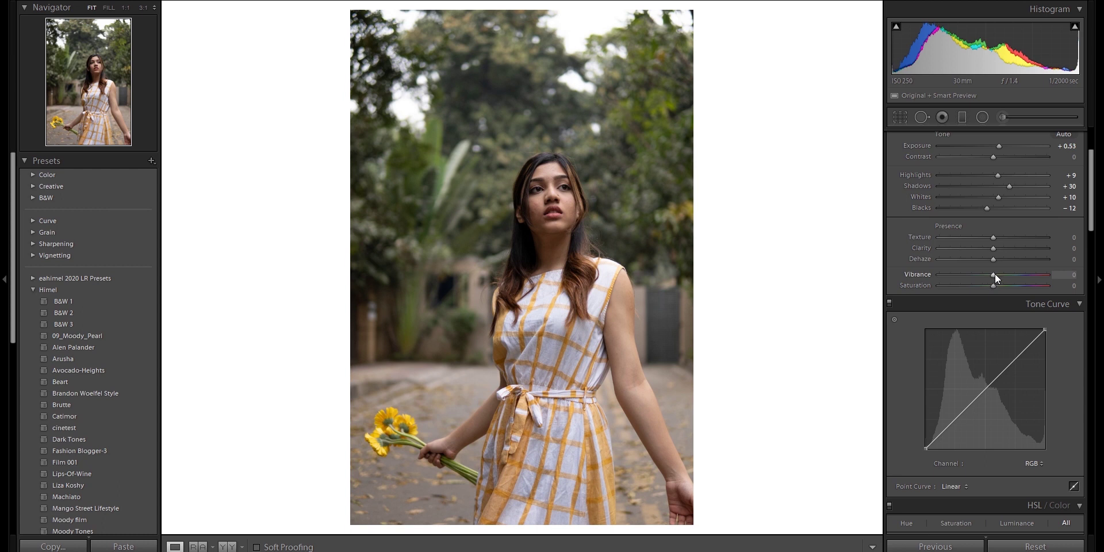
Set Vibrance to +26 to enrich the portrait's colours
{"action": "left_click_drag", "start_coordinate": [995, 274], "coordinate": [1009, 297]}
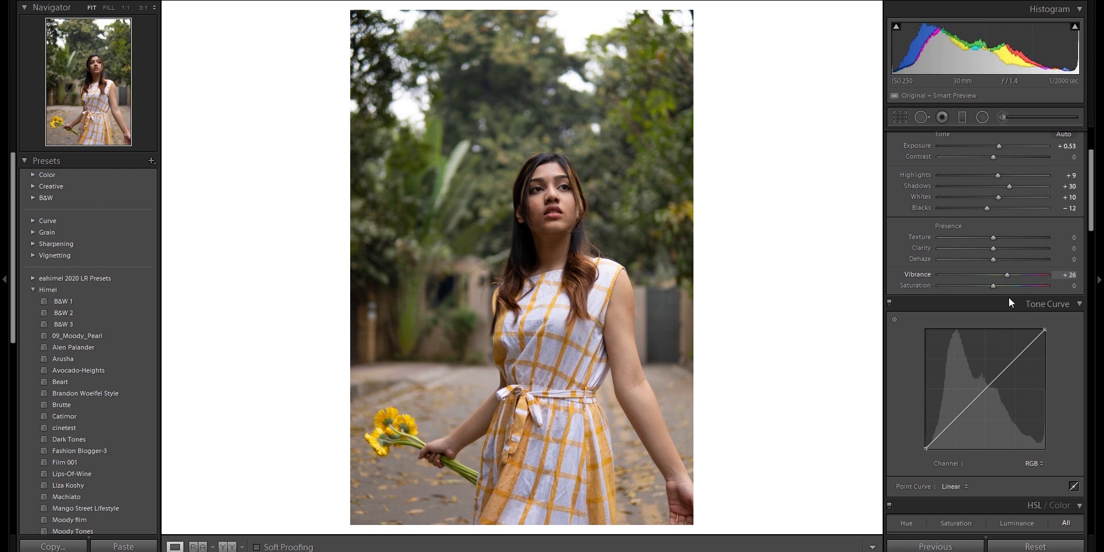
Reset Vibrance to 0, try Saturation at +57 and +100 on the portrait, and reset Saturation to 0
{"action": "double_click", "coordinate": [1006, 273]}
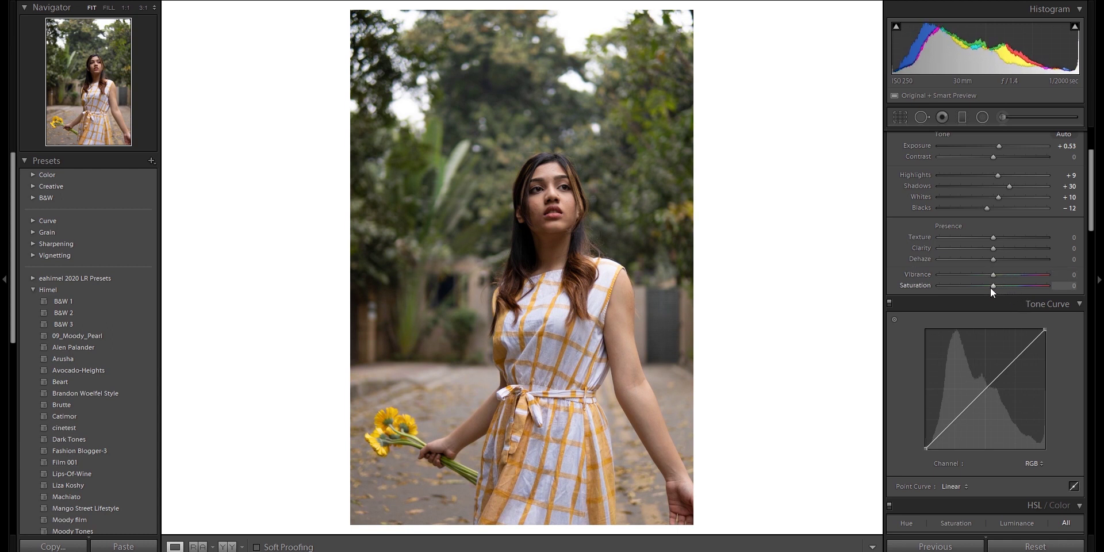
{"action": "left_click_drag", "start_coordinate": [990, 287], "coordinate": [1022, 302]}
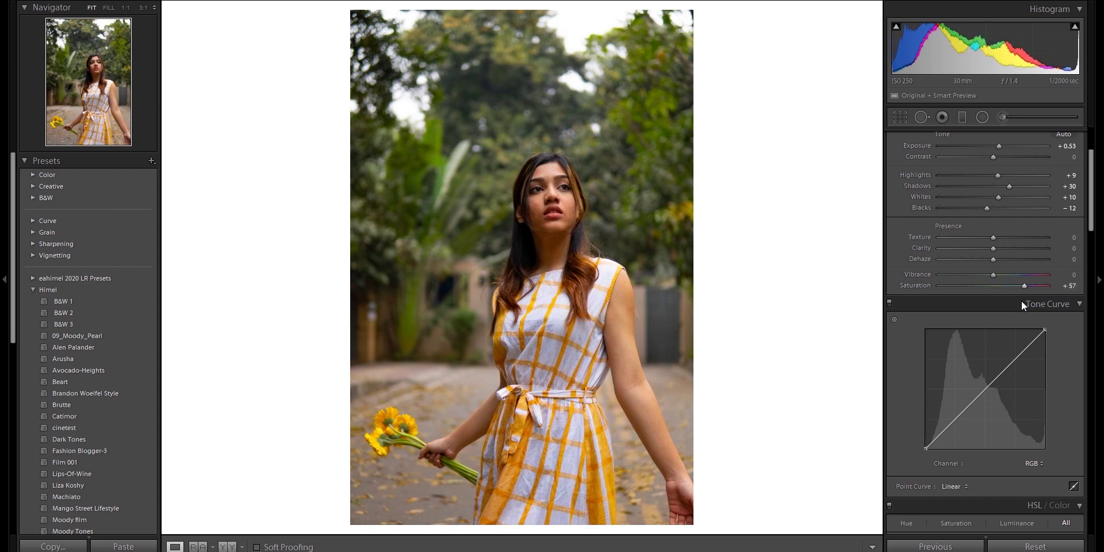
{"action": "double_click", "coordinate": [1024, 286]}
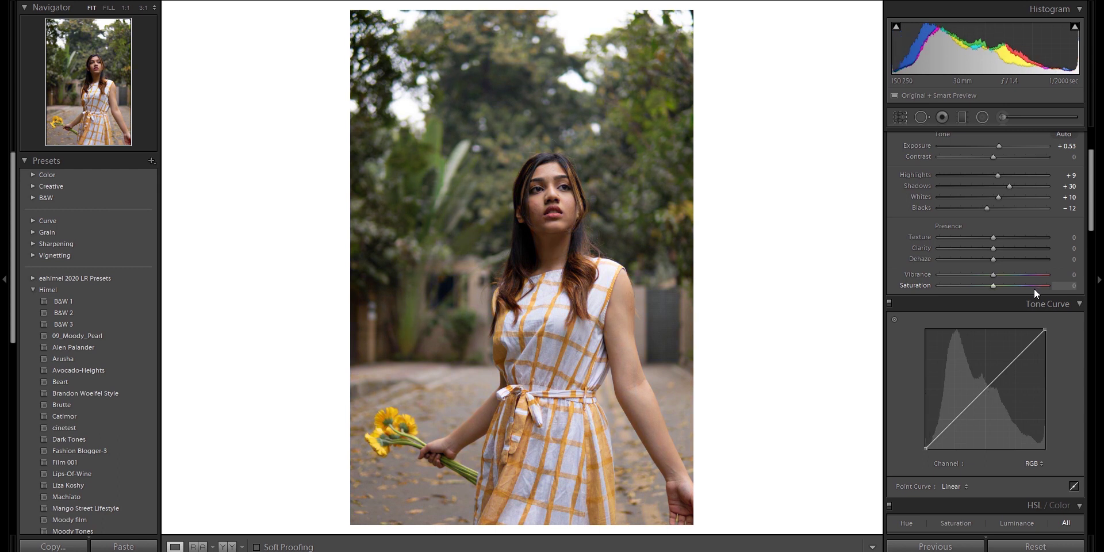
{"action": "left_click", "coordinate": [1034, 285]}
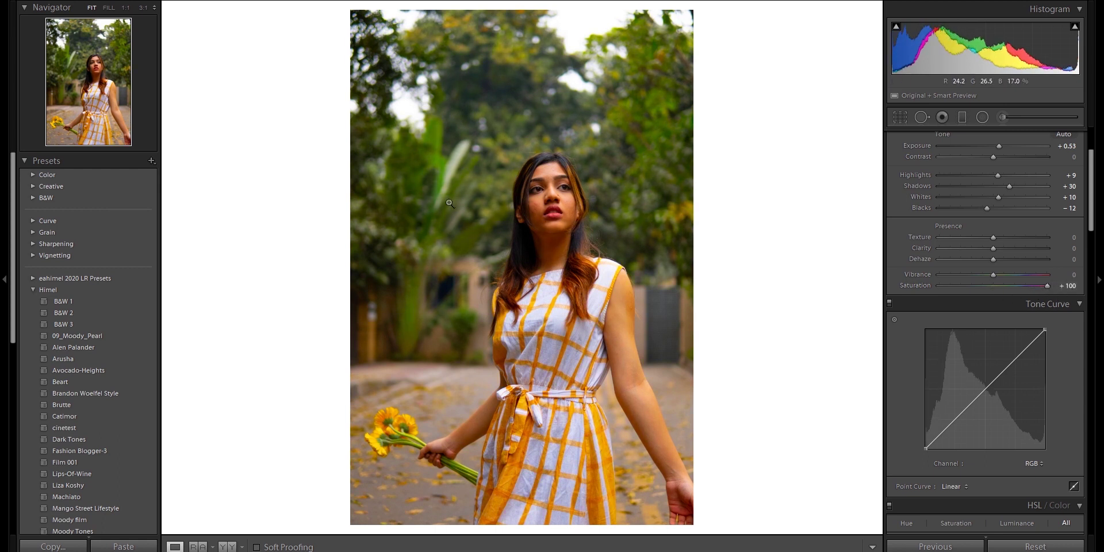
{"action": "double_click", "coordinate": [1044, 285]}
Set Vibrance to +57 and Saturation to −11, and compare the portrait before and after the edits
{"action": "mouse_move", "coordinate": [993, 274]}
{"action": "left_mouse_down"}
{"action": "mouse_move", "coordinate": [1050, 273]}
{"action": "mouse_move", "coordinate": [1019, 292]}
{"action": "mouse_move", "coordinate": [995, 289]}
{"action": "mouse_move", "coordinate": [1018, 291]}
{"action": "mouse_move", "coordinate": [1010, 296]}
{"action": "mouse_move", "coordinate": [1027, 306]}
{"action": "mouse_move", "coordinate": [988, 288]}
{"action": "left_mouse_up"}
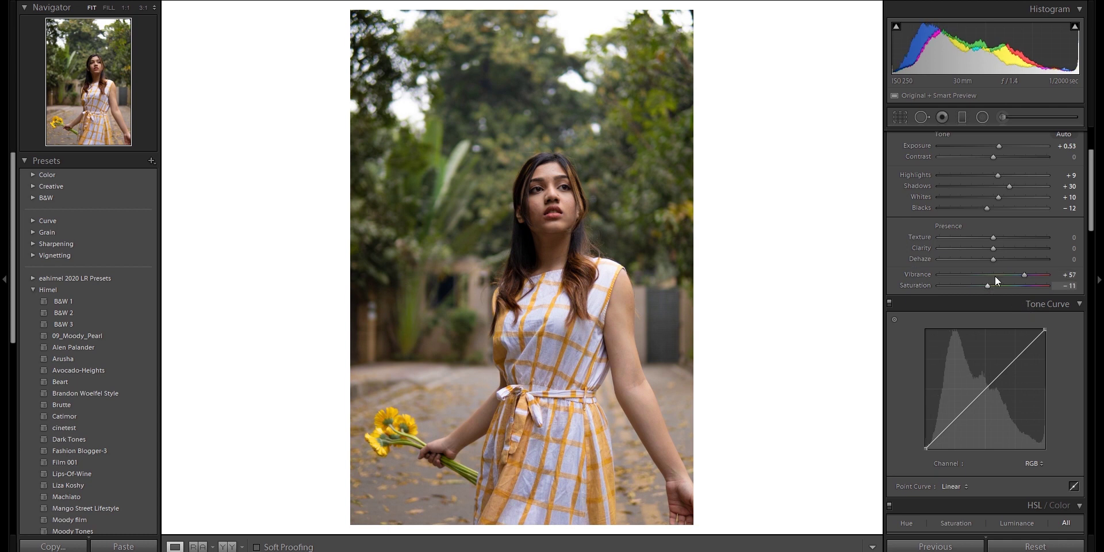
{"action": "key", "text": "backslash"}
{"action": "key", "text": "backslash"}
{"action": "key", "text": "backslash"}
{"action": "key", "text": "backslash"}
Add shadow, midtone and highlight points to the RGB tone curve and pull the shadow point down to darken the shadows
{"action": "scroll", "coordinate": [1051, 298], "scroll_direction": "down", "scroll_amount": 2}
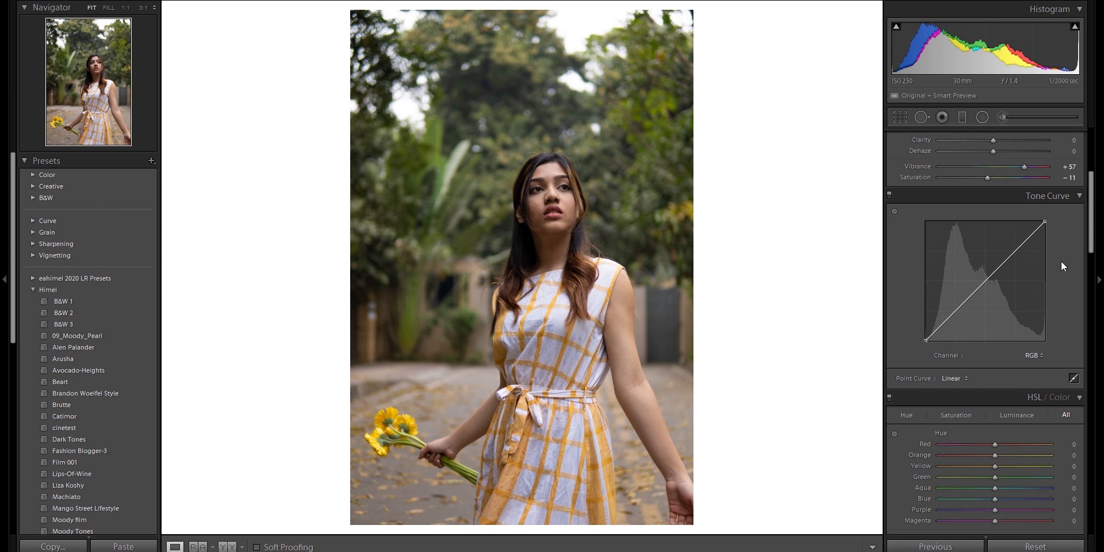
{"action": "left_click", "coordinate": [952, 311]}
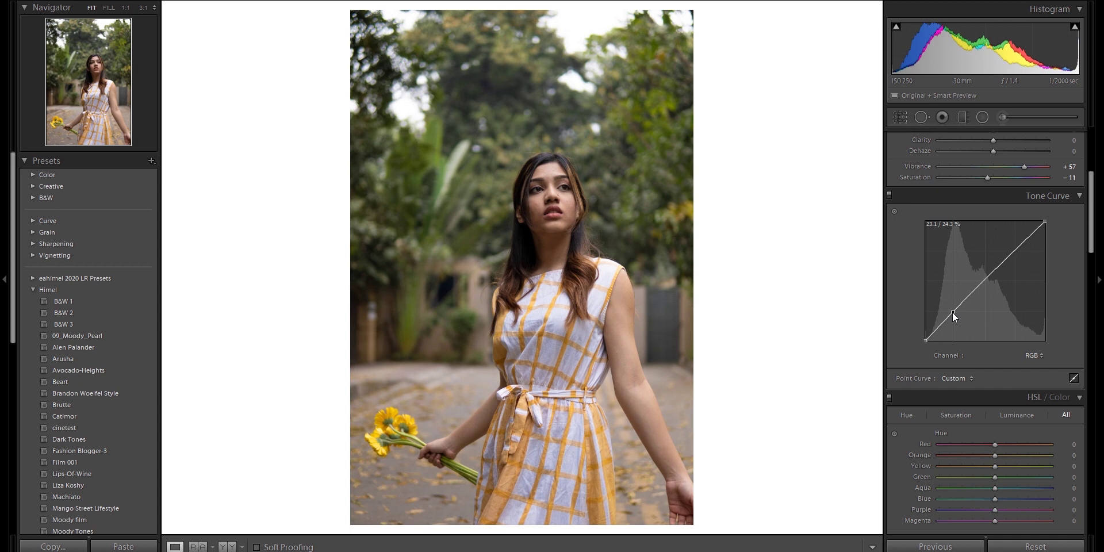
{"action": "left_click", "coordinate": [985, 277]}
{"action": "left_click", "coordinate": [1014, 250]}
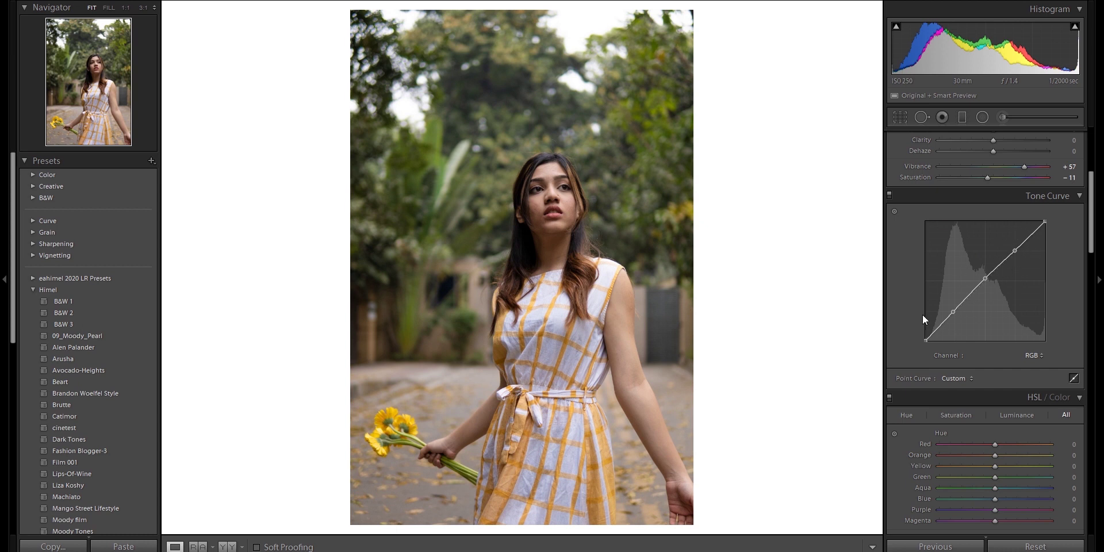
{"action": "left_click_drag", "start_coordinate": [952, 312], "coordinate": [950, 316]}
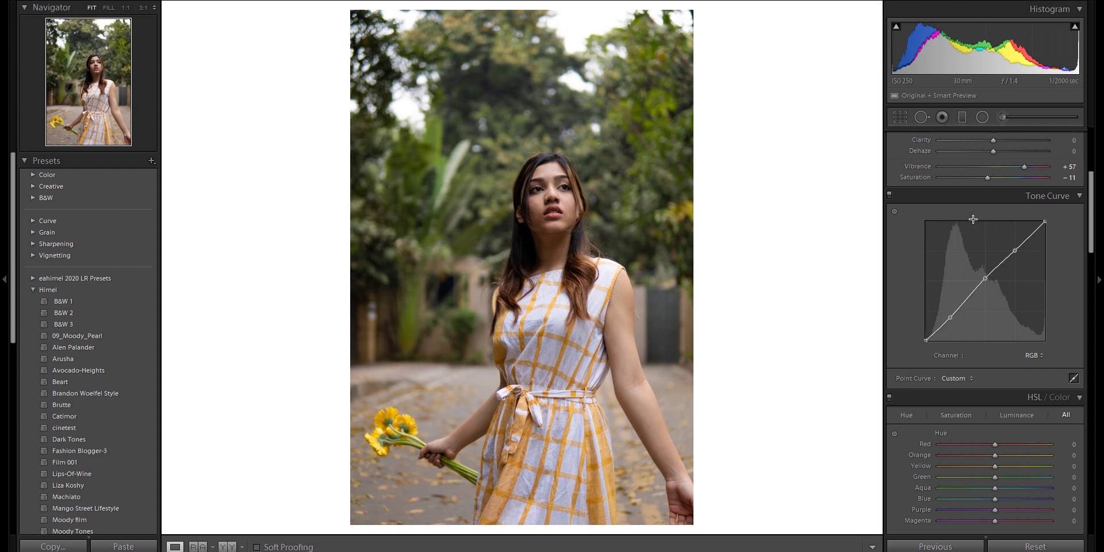
{"action": "left_click_drag", "start_coordinate": [950, 316], "coordinate": [957, 327]}
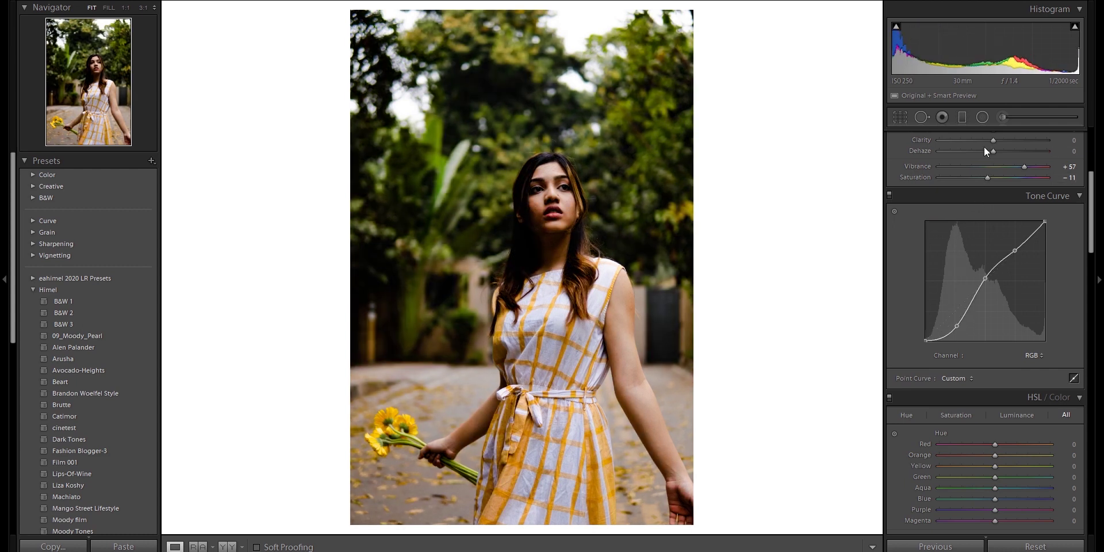
Set Blacks to −7 in the Basic adjustments
{"action": "scroll", "coordinate": [989, 173], "scroll_direction": "up", "scroll_amount": 3}
{"action": "mouse_move", "coordinate": [996, 210]}
{"action": "left_mouse_down"}
{"action": "mouse_move", "coordinate": [949, 226]}
{"action": "mouse_move", "coordinate": [954, 212]}
{"action": "mouse_move", "coordinate": [988, 221]}
{"action": "left_mouse_up"}
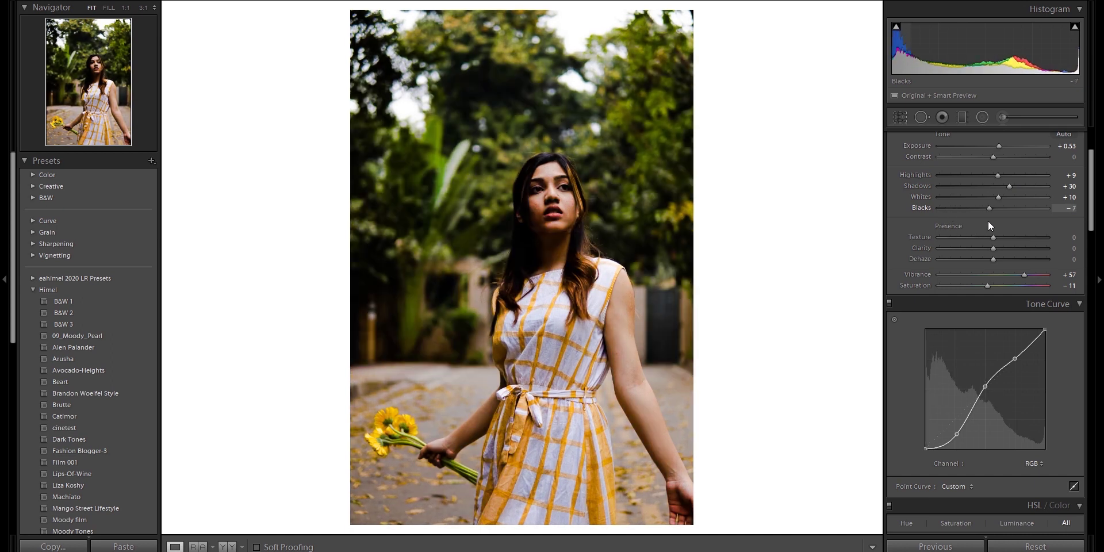
Try raising and lowering the RGB tone curve's shadow point, and reset the point curve to Linear
{"action": "scroll", "coordinate": [1047, 374], "scroll_direction": "down", "scroll_amount": 3}
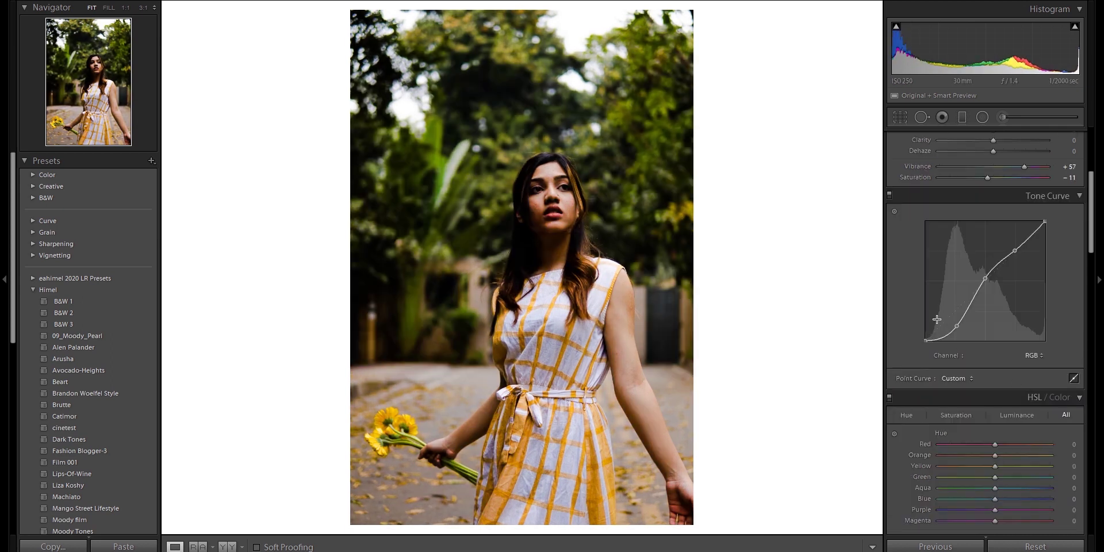
{"action": "left_click_drag", "start_coordinate": [959, 325], "coordinate": [951, 314]}
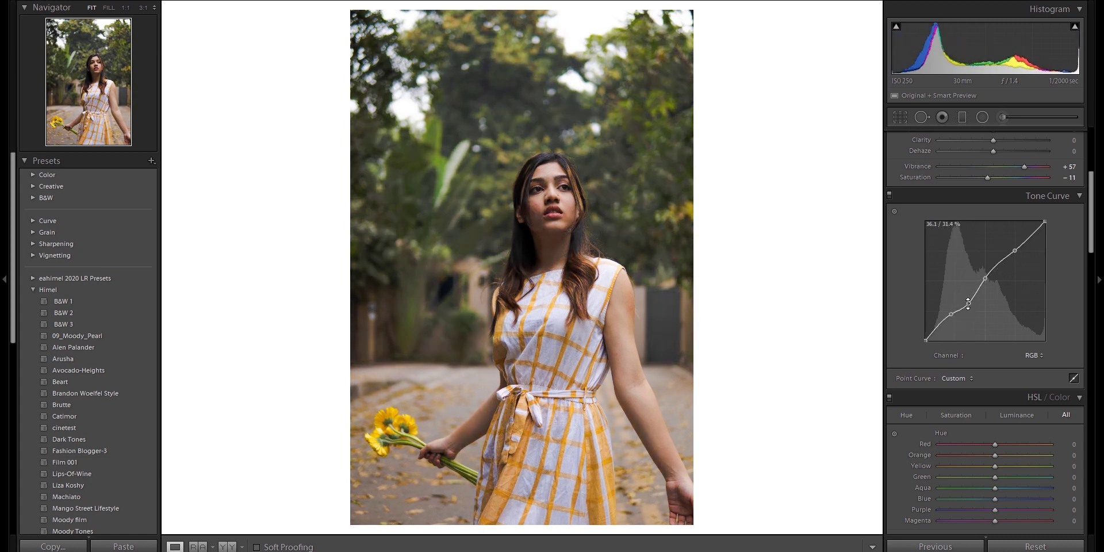
{"action": "left_click_drag", "start_coordinate": [951, 314], "coordinate": [951, 319]}
{"action": "scroll", "coordinate": [951, 319], "scroll_direction": "up", "scroll_amount": 6}
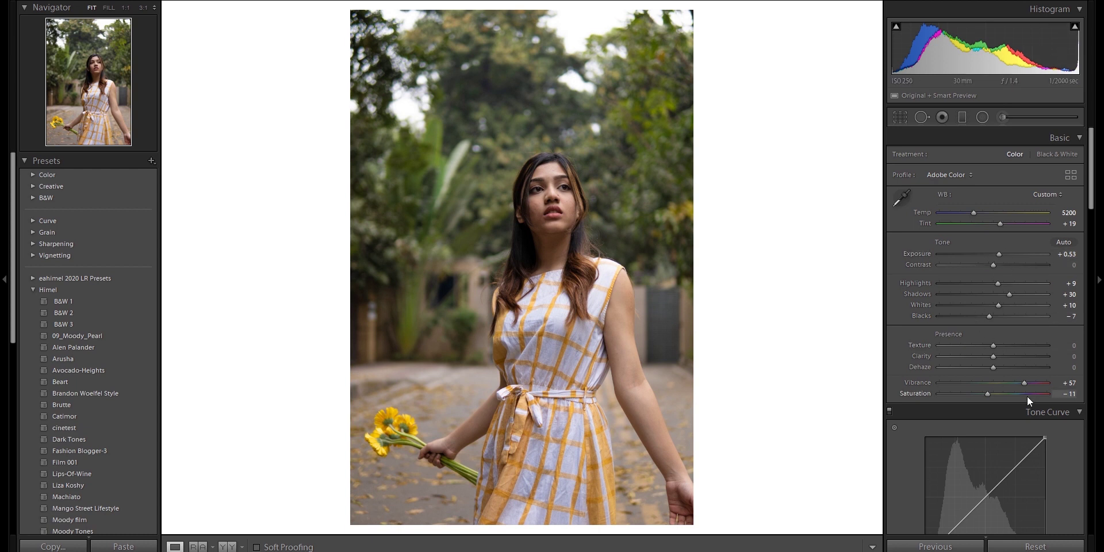
{"action": "scroll", "coordinate": [1026, 395], "scroll_direction": "down", "scroll_amount": 6}
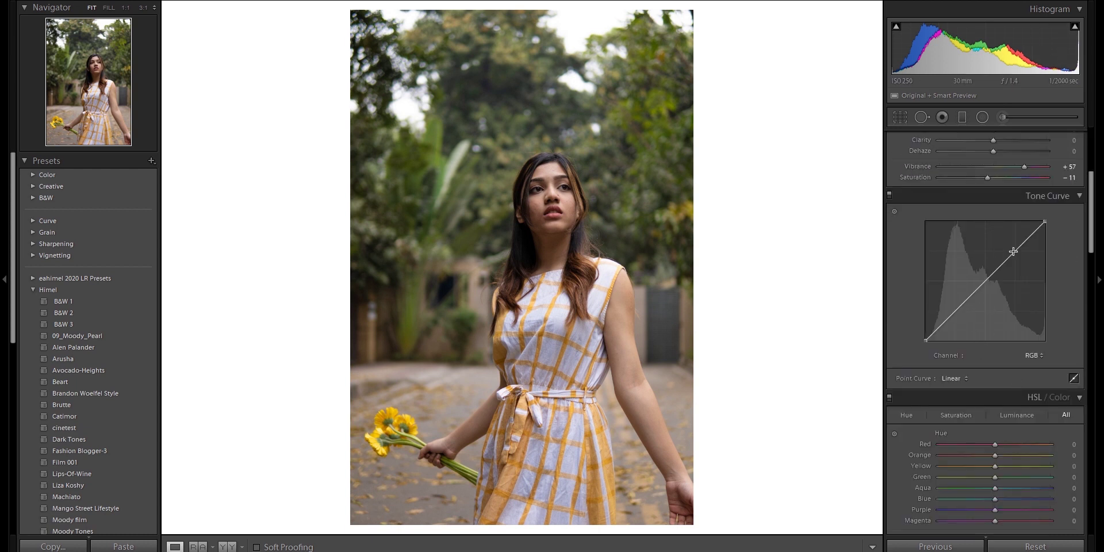
Show the tone curve's Red channel and return to the RGB channel
{"action": "left_click", "coordinate": [1033, 355]}
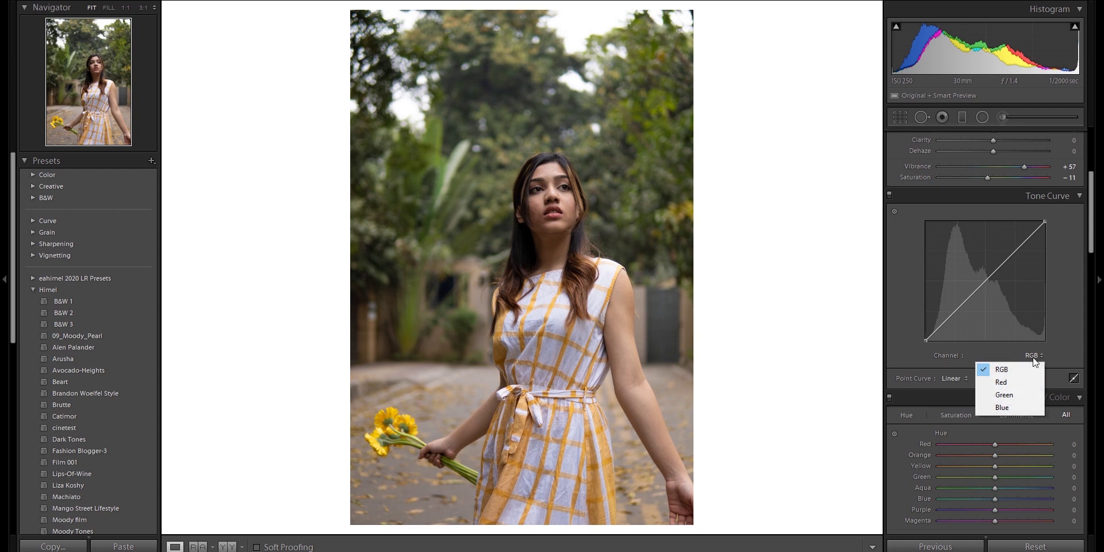
{"action": "left_click", "coordinate": [1012, 383]}
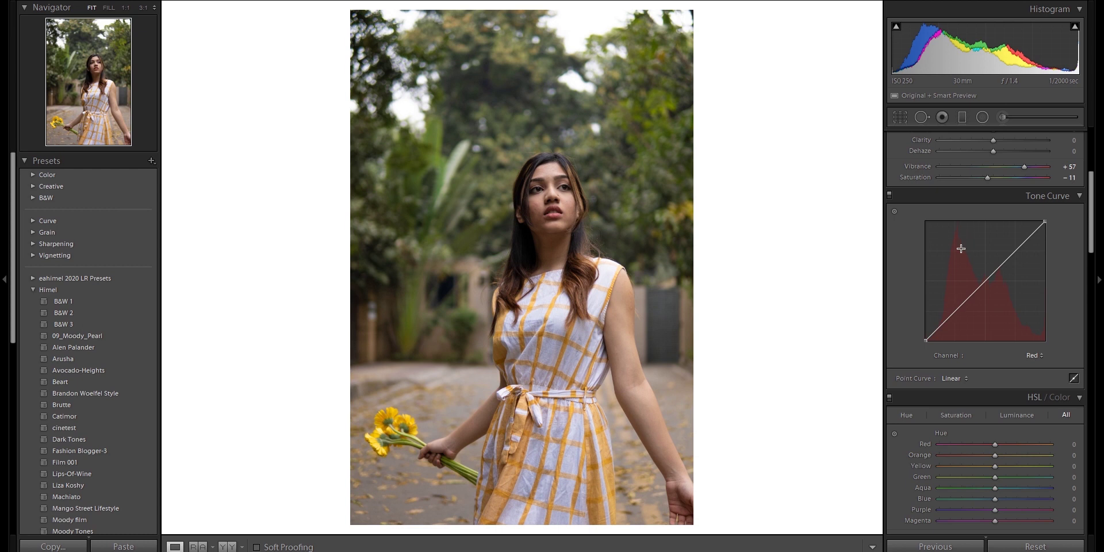
{"action": "left_click", "coordinate": [1028, 355]}
{"action": "left_click", "coordinate": [1011, 369]}
Try shifting the Red Hue in both directions in the HSL adjustments and reset it to 0
{"action": "scroll", "coordinate": [1027, 333], "scroll_direction": "down", "scroll_amount": 5}
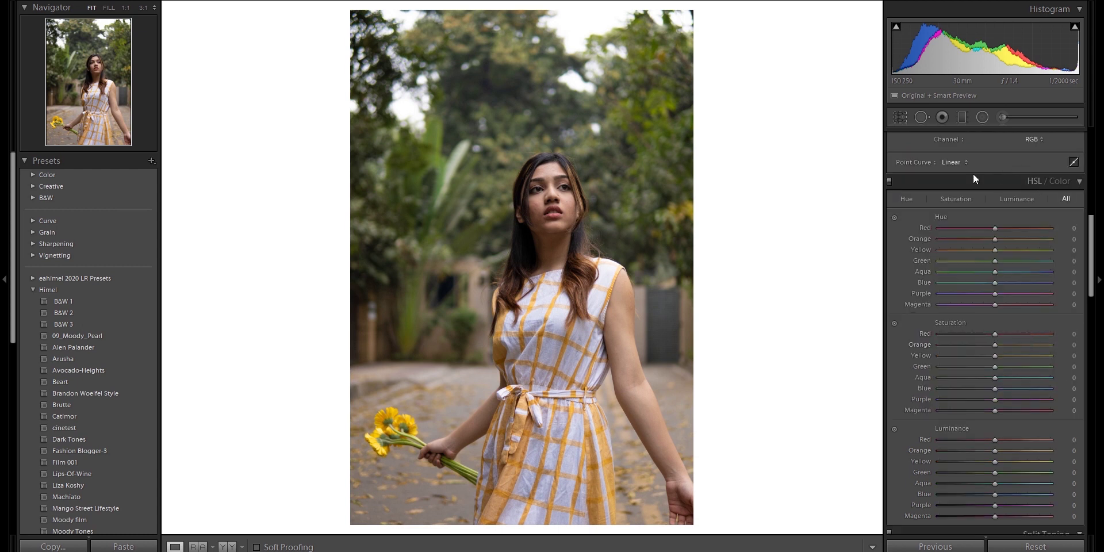
{"action": "scroll", "coordinate": [1000, 380], "scroll_direction": "down", "scroll_amount": 3}
{"action": "scroll", "coordinate": [1008, 343], "scroll_direction": "up", "scroll_amount": 3}
{"action": "left_click_drag", "start_coordinate": [996, 228], "coordinate": [1005, 231]}
{"action": "left_click_drag", "start_coordinate": [972, 233], "coordinate": [986, 223]}
{"action": "double_click", "coordinate": [925, 228]}
Try Yellow Hue at +41 and Green Hue down to −100, switching the Hue targeted adjustment on and off
{"action": "left_click", "coordinate": [894, 217]}
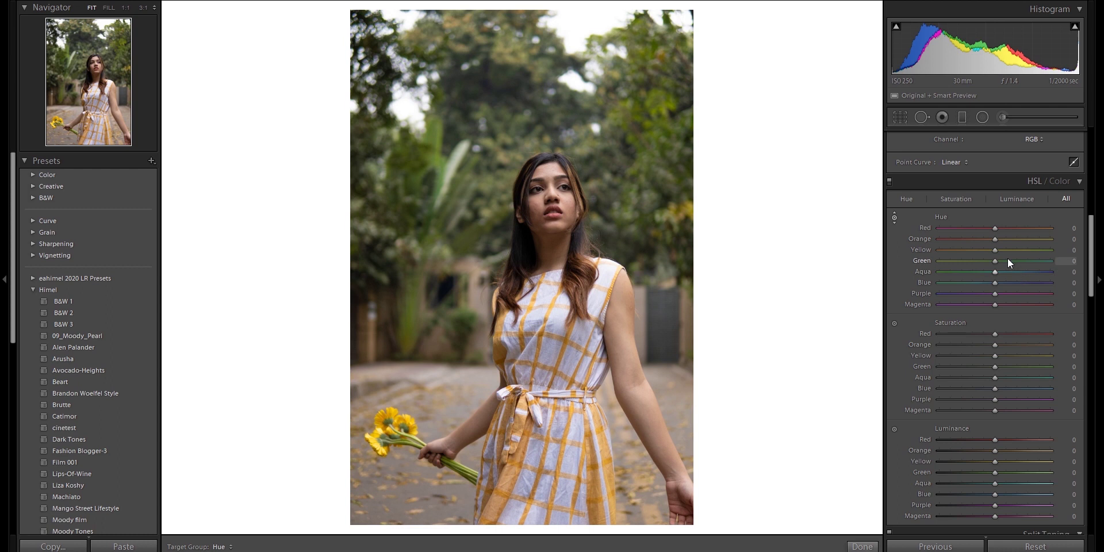
{"action": "left_click_drag", "start_coordinate": [994, 251], "coordinate": [1016, 257]}
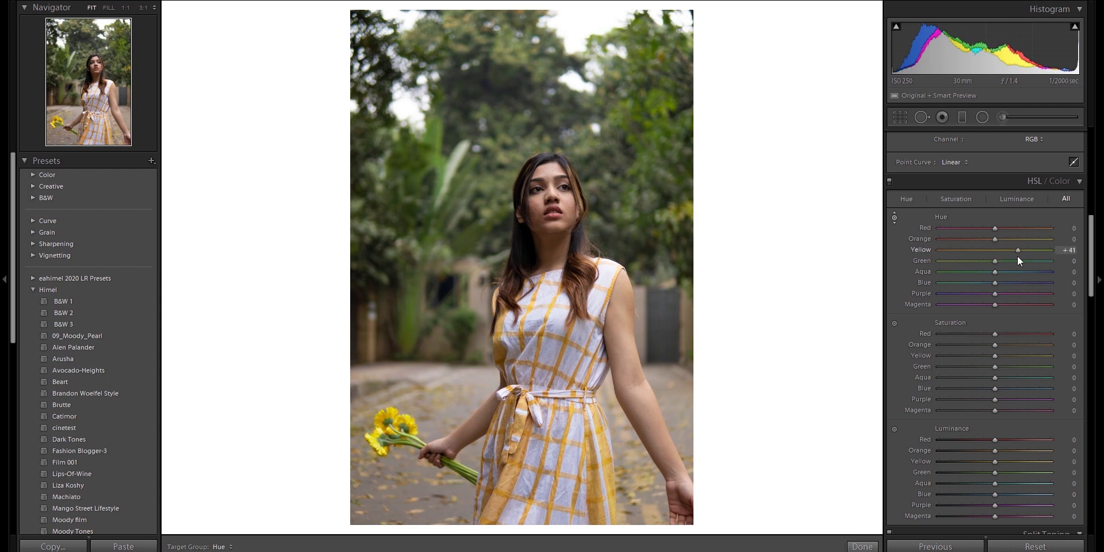
{"action": "left_click_drag", "start_coordinate": [1019, 247], "coordinate": [986, 263]}
{"action": "double_click", "coordinate": [1023, 251]}
{"action": "double_click", "coordinate": [989, 262]}
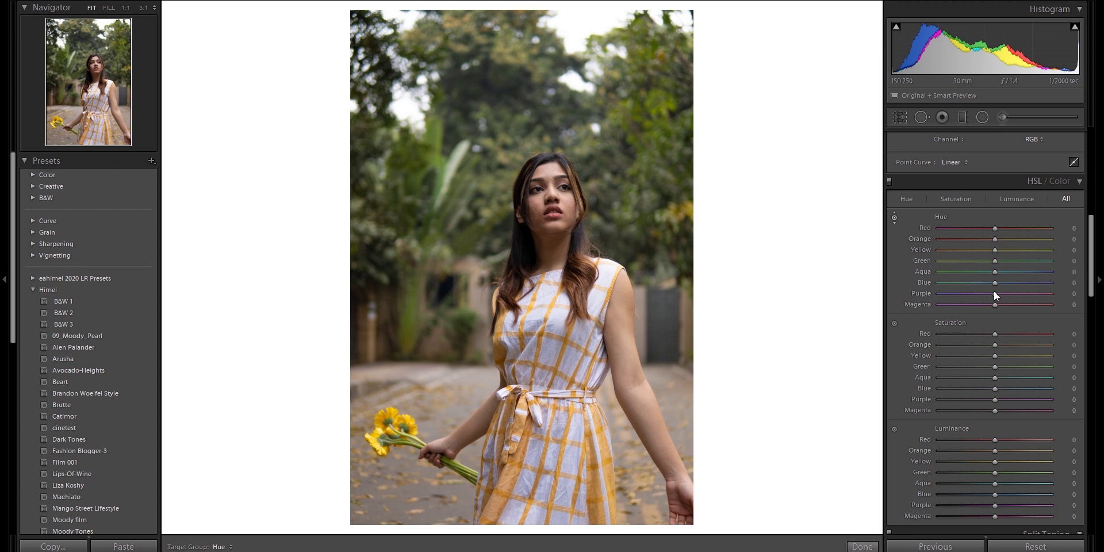
{"action": "left_click", "coordinate": [894, 217]}
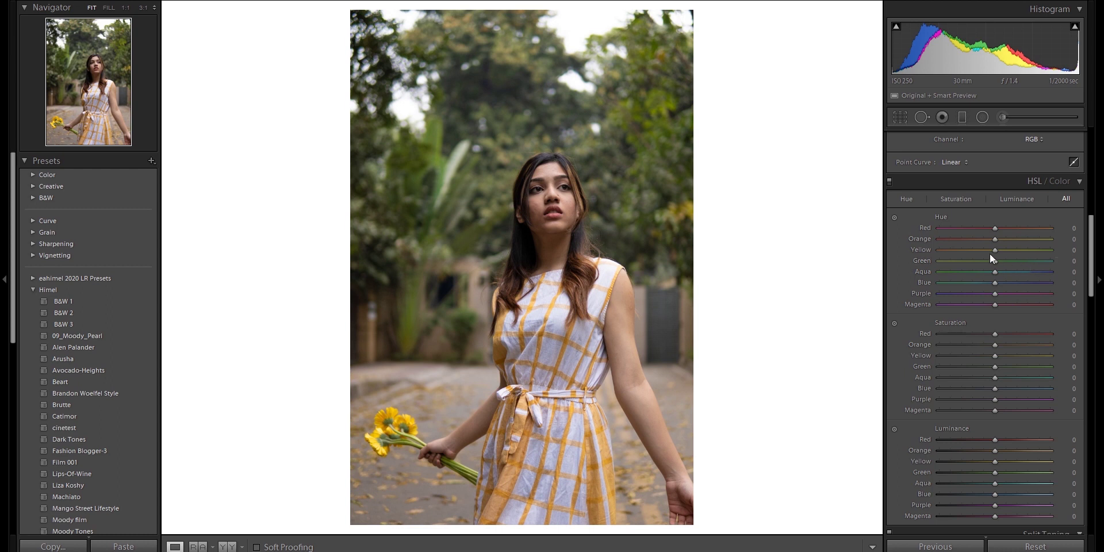
{"action": "left_click_drag", "start_coordinate": [1028, 261], "coordinate": [937, 267]}
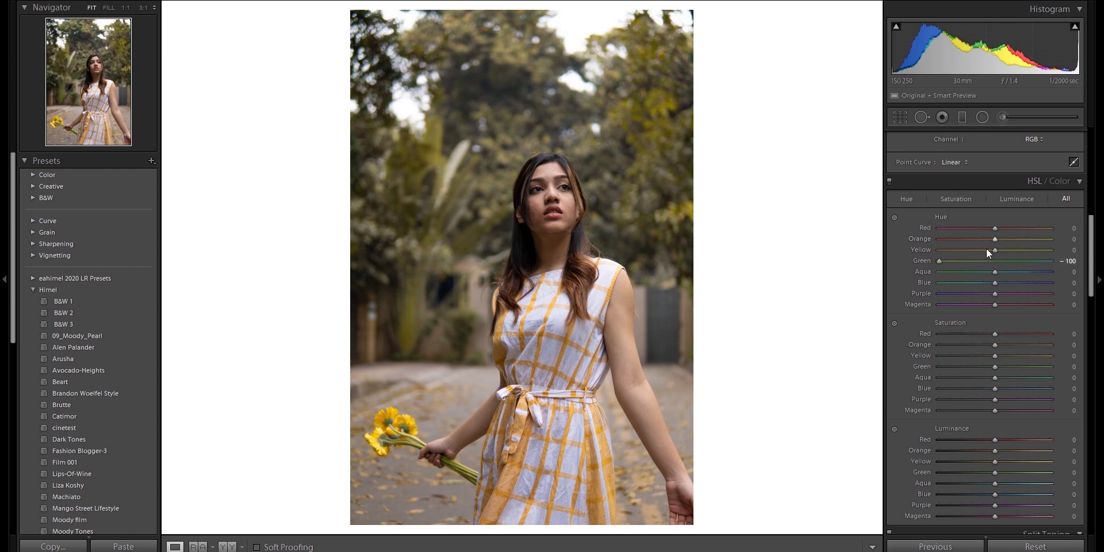
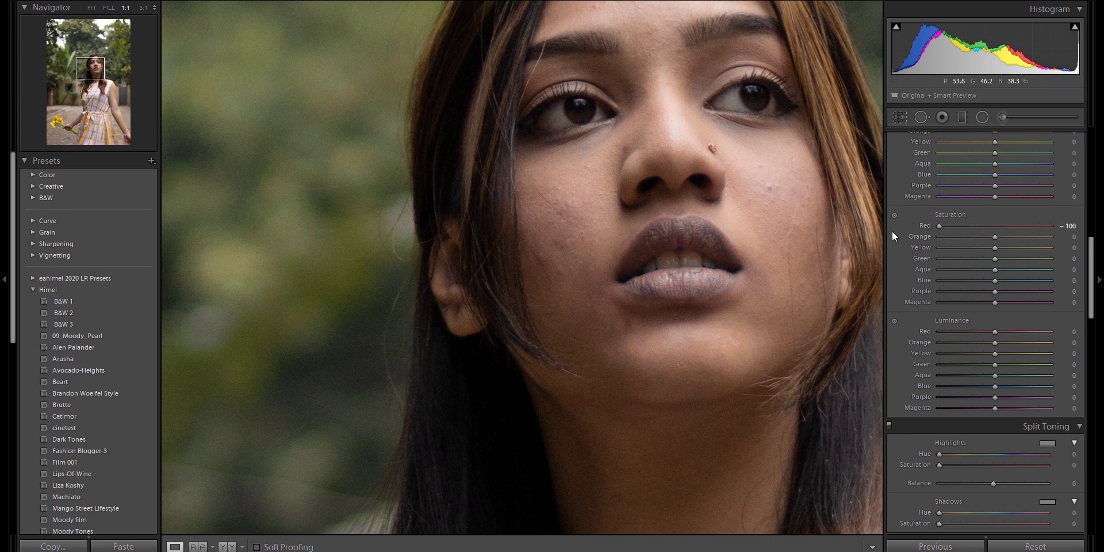
Try Red Saturation at +100 and Orange Saturation at +40 on the close-up face, and reset both to 0
{"action": "left_click_drag", "start_coordinate": [948, 224], "coordinate": [1065, 224]}
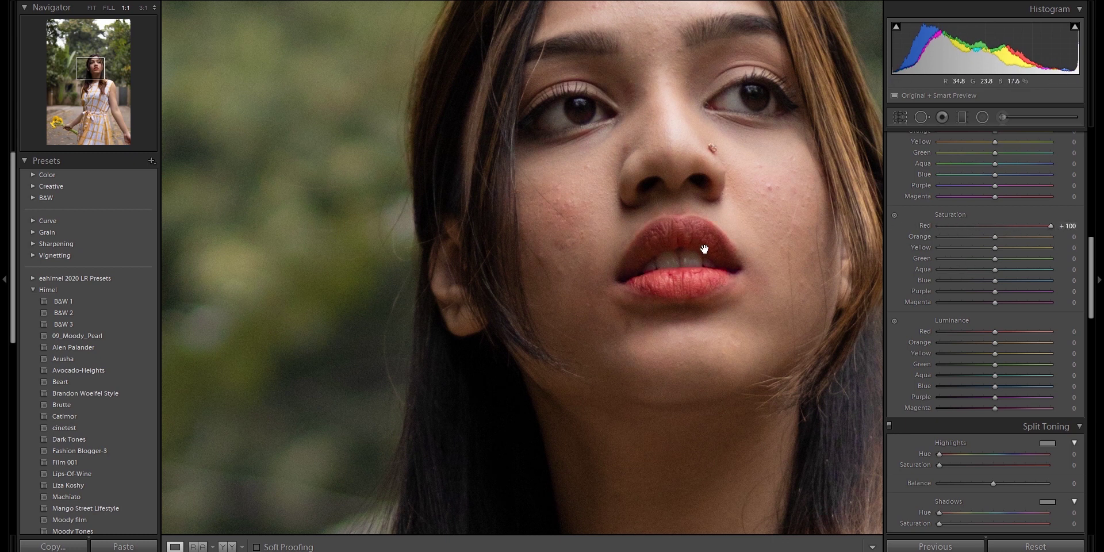
{"action": "double_click", "coordinate": [1048, 225]}
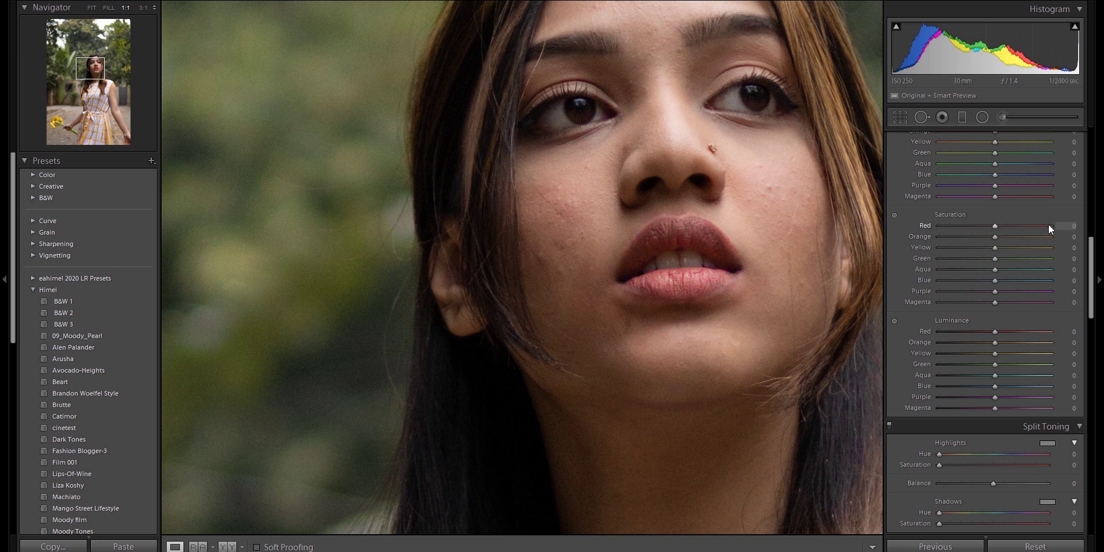
{"action": "left_click_drag", "start_coordinate": [1000, 237], "coordinate": [1047, 247]}
{"action": "left_click", "coordinate": [1012, 238]}
{"action": "left_click_drag", "start_coordinate": [1012, 239], "coordinate": [1017, 238]}
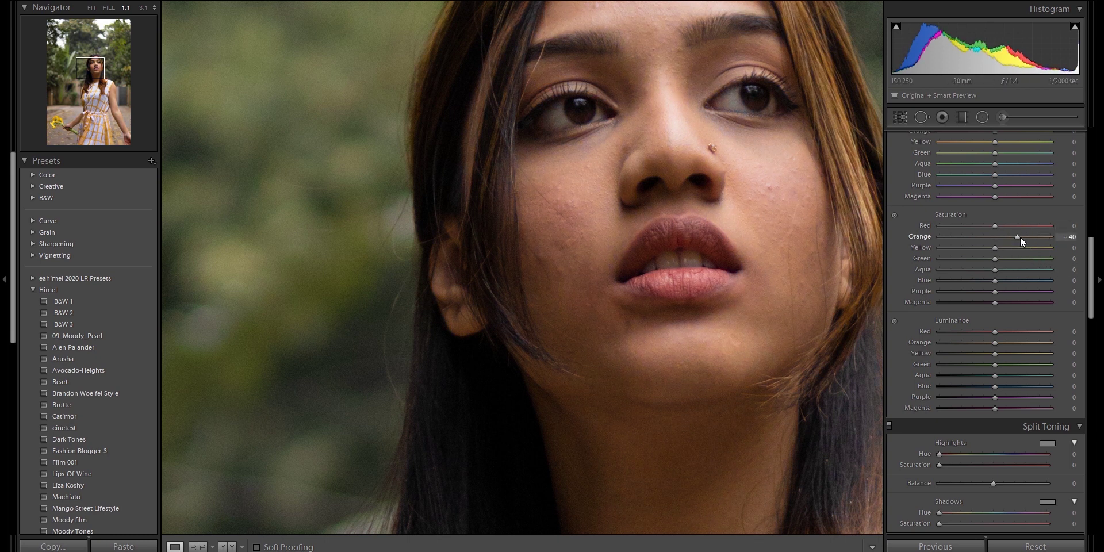
{"action": "double_click", "coordinate": [1017, 237]}
Try Orange Luminance at +100 to brighten the skin, inspect the face close up, and reset the value to 0
{"action": "left_click_drag", "start_coordinate": [847, 234], "coordinate": [589, 211]}
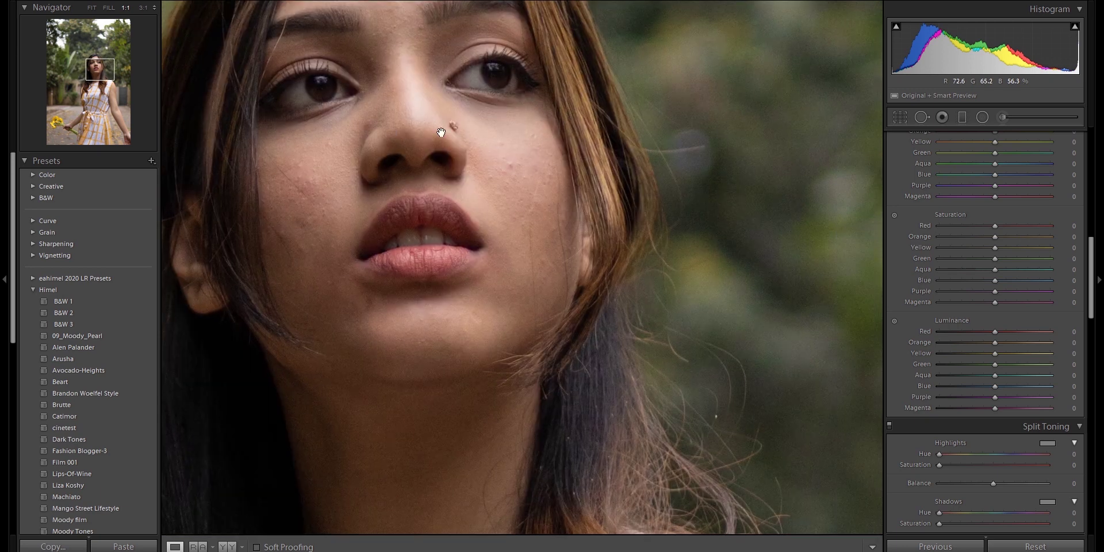
{"action": "left_click_drag", "start_coordinate": [535, 281], "coordinate": [593, 338]}
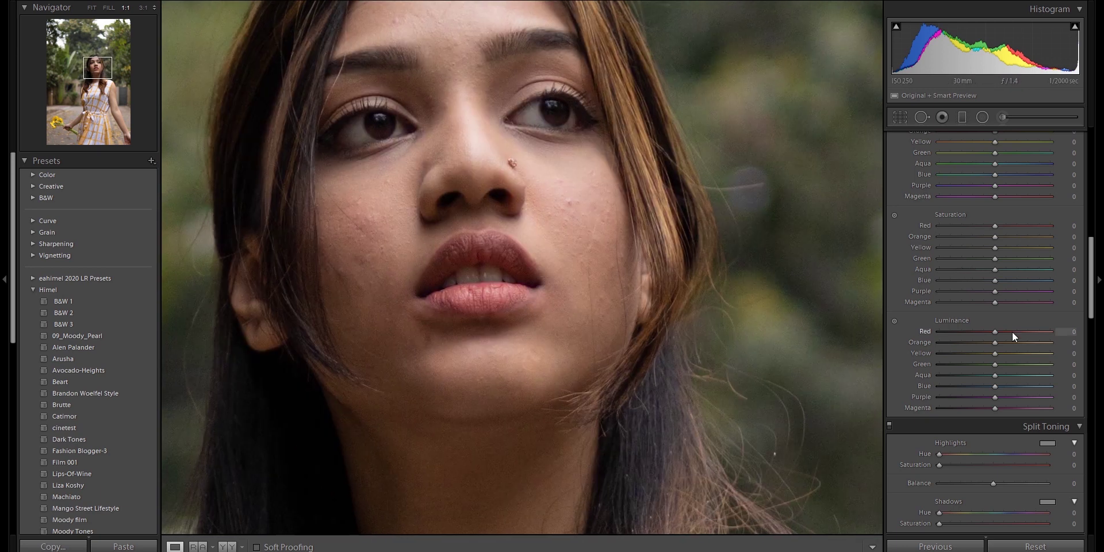
{"action": "scroll", "coordinate": [1033, 258], "scroll_direction": "down", "scroll_amount": 3}
{"action": "left_click_drag", "start_coordinate": [552, 124], "coordinate": [558, 250]}
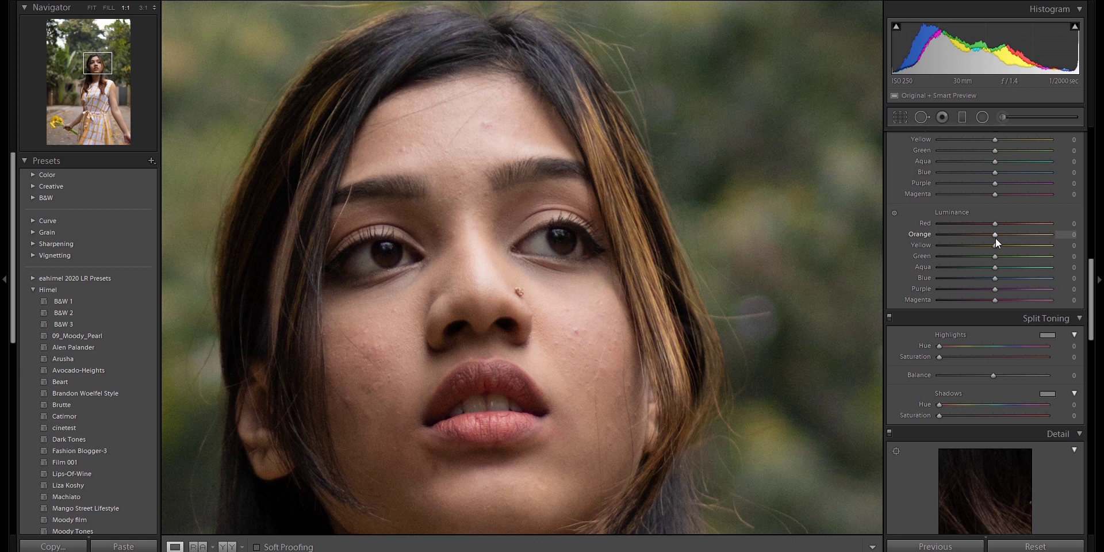
{"action": "left_click_drag", "start_coordinate": [995, 237], "coordinate": [1054, 256]}
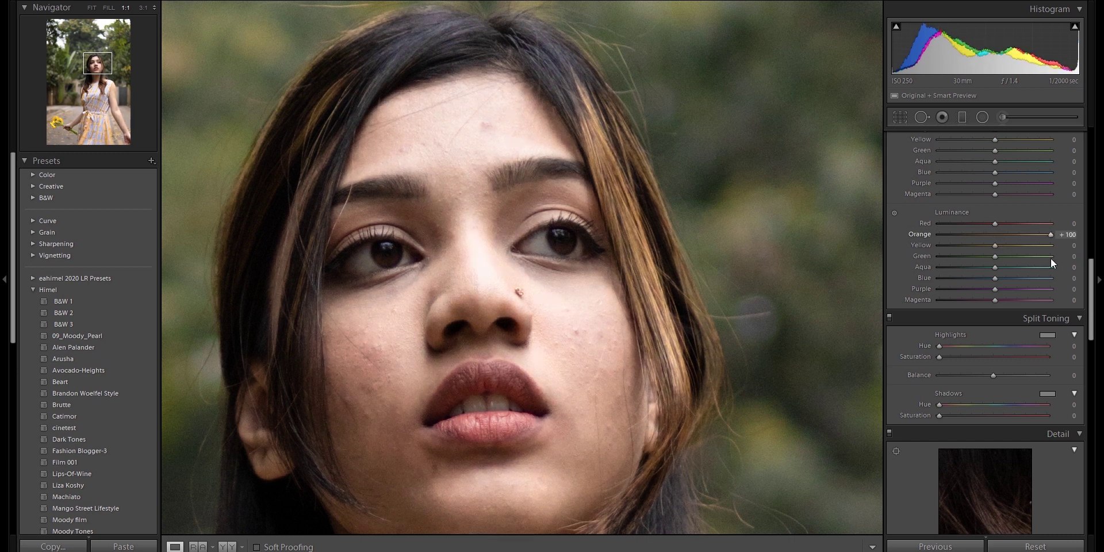
{"action": "left_click", "coordinate": [565, 194]}
{"action": "left_click", "coordinate": [563, 189]}
{"action": "left_click_drag", "start_coordinate": [556, 148], "coordinate": [598, 214]}
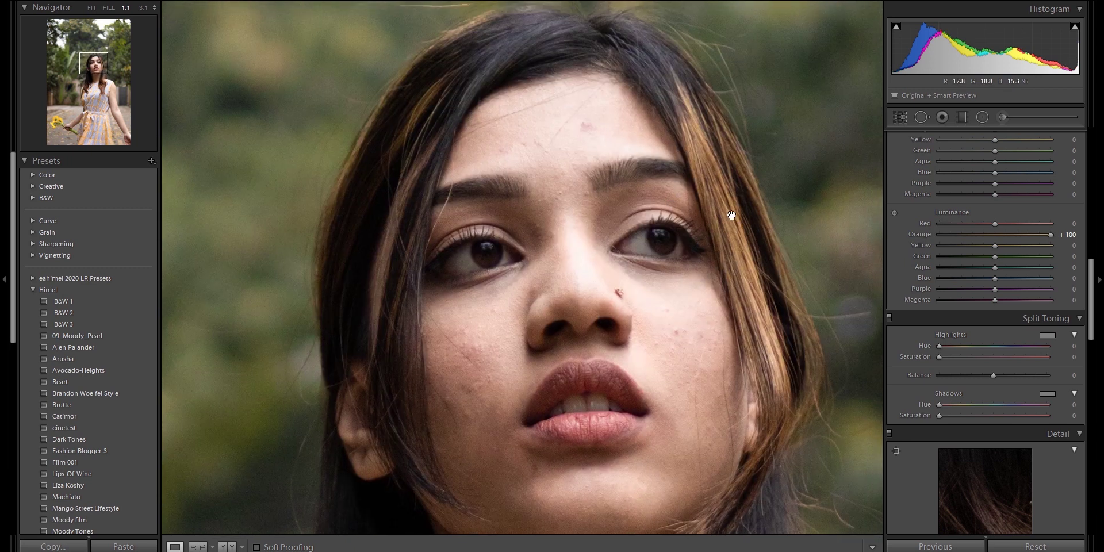
{"action": "left_click_drag", "start_coordinate": [1047, 231], "coordinate": [999, 242]}
{"action": "double_click", "coordinate": [998, 234]}
Set Green Luminance to +60, try Yellow Luminance at +52, and reset Yellow to 0
{"action": "left_click", "coordinate": [694, 166]}
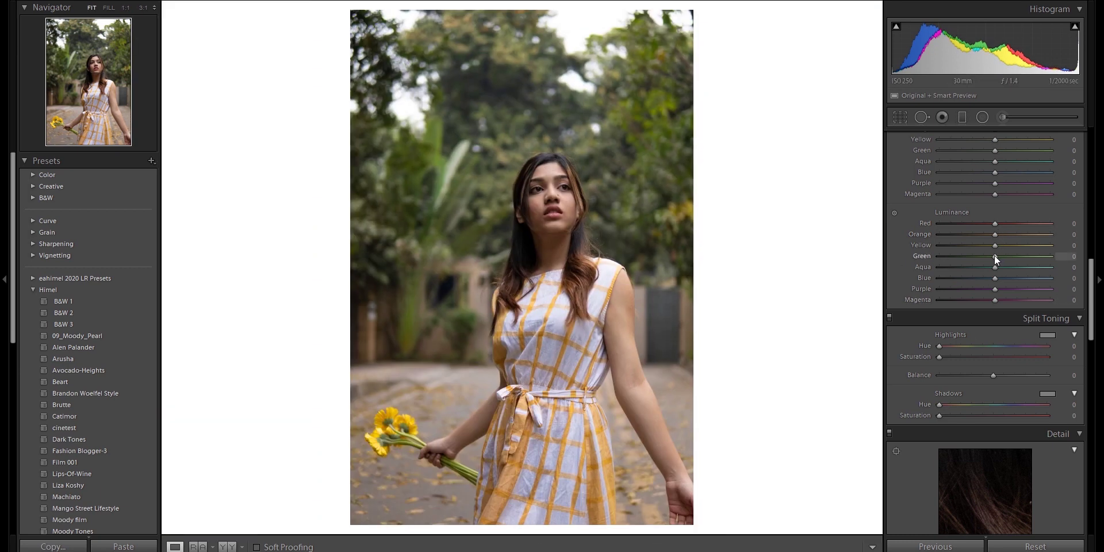
{"action": "left_click_drag", "start_coordinate": [995, 257], "coordinate": [1027, 255]}
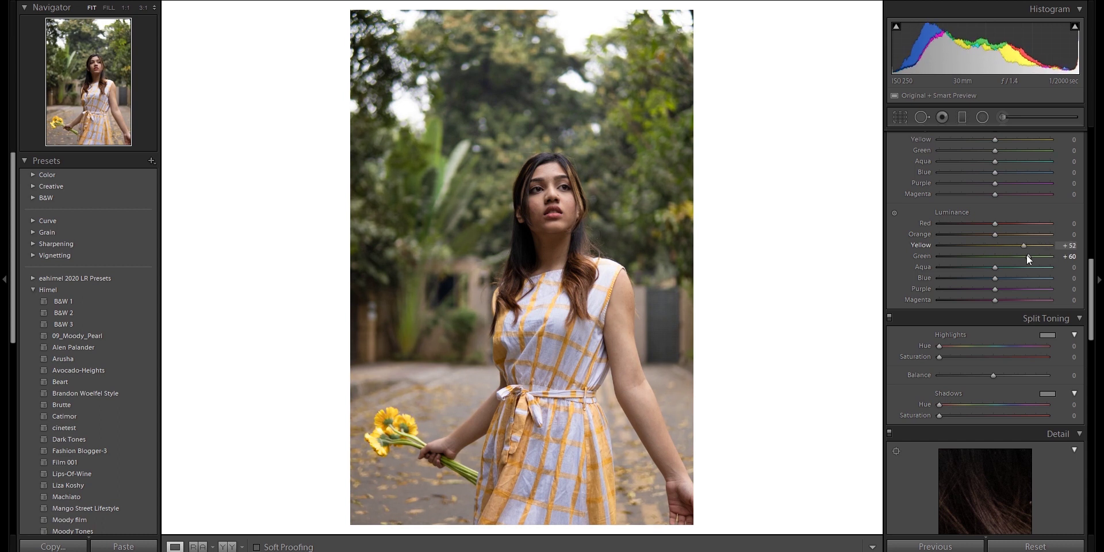
{"action": "double_click", "coordinate": [1024, 249]}
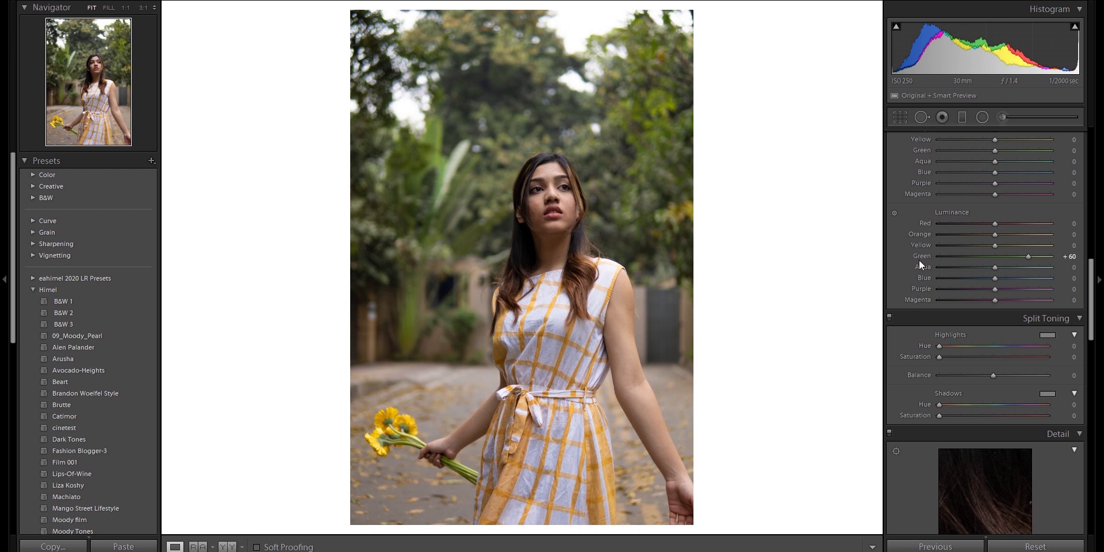
Reset Green Luminance to 0 and tint the Split Toning highlights with Hue 33 and Saturation 23
{"action": "double_click", "coordinate": [1026, 254]}
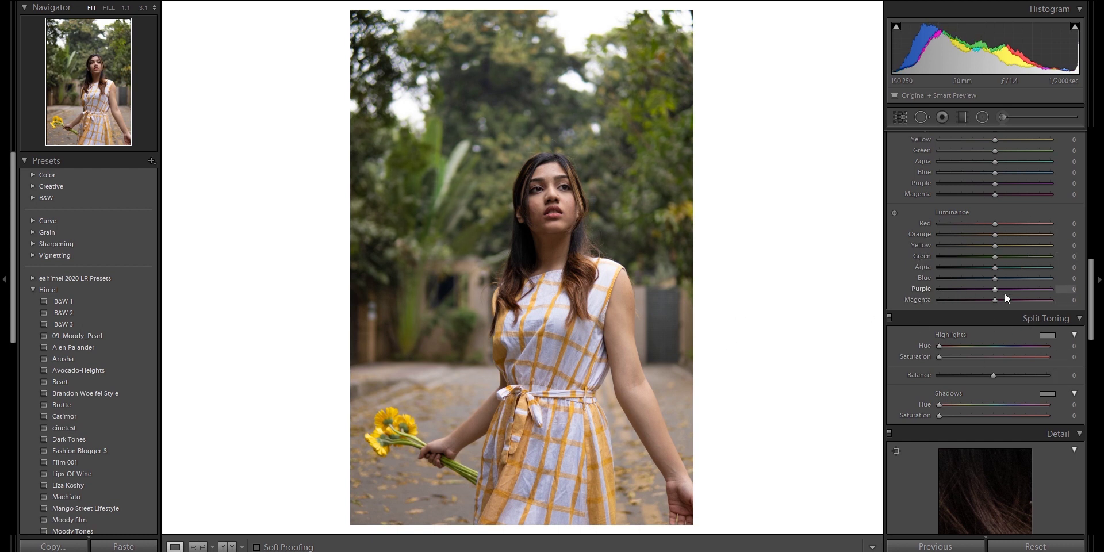
{"action": "scroll", "coordinate": [1010, 270], "scroll_direction": "down", "scroll_amount": 3}
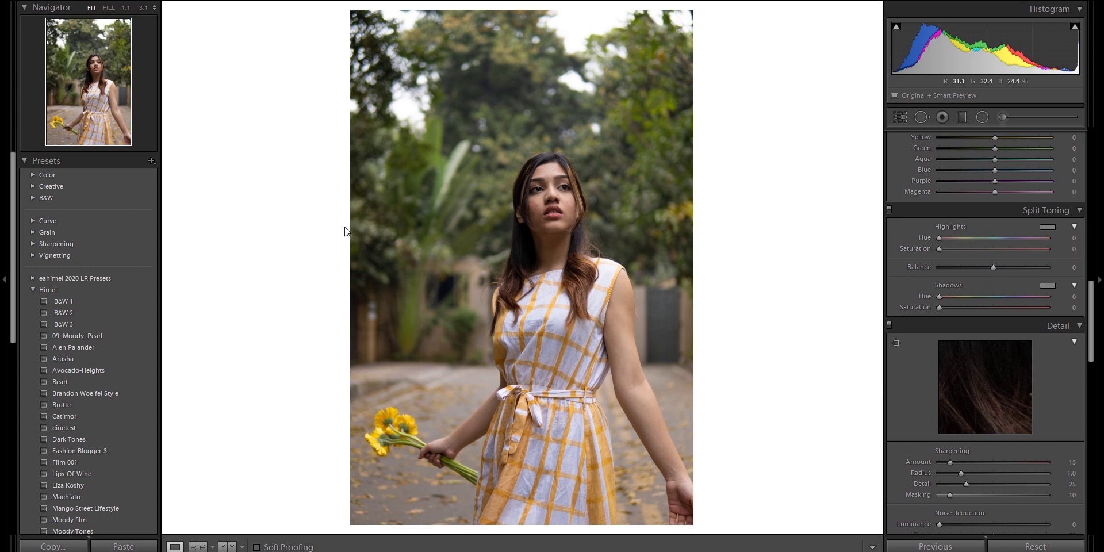
{"action": "left_click", "coordinate": [1042, 227]}
{"action": "left_click_drag", "start_coordinate": [946, 227], "coordinate": [832, 268]}
Tint the Split Toning shadows with Hue 224 and Saturation 5, reduce the highlights Saturation to 6, and set Balance to +61
{"action": "left_click", "coordinate": [1048, 286]}
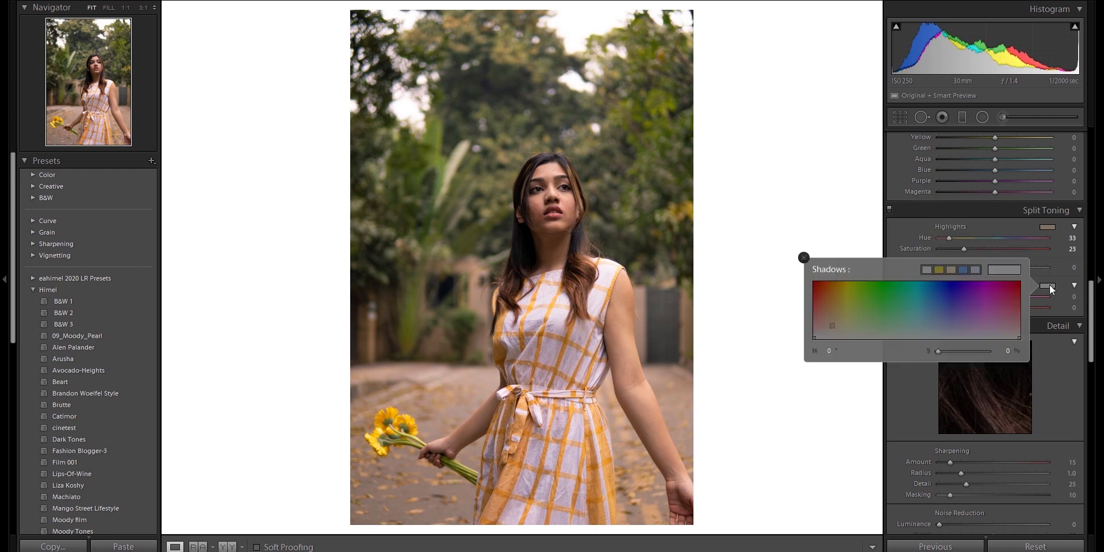
{"action": "left_click_drag", "start_coordinate": [970, 315], "coordinate": [942, 333]}
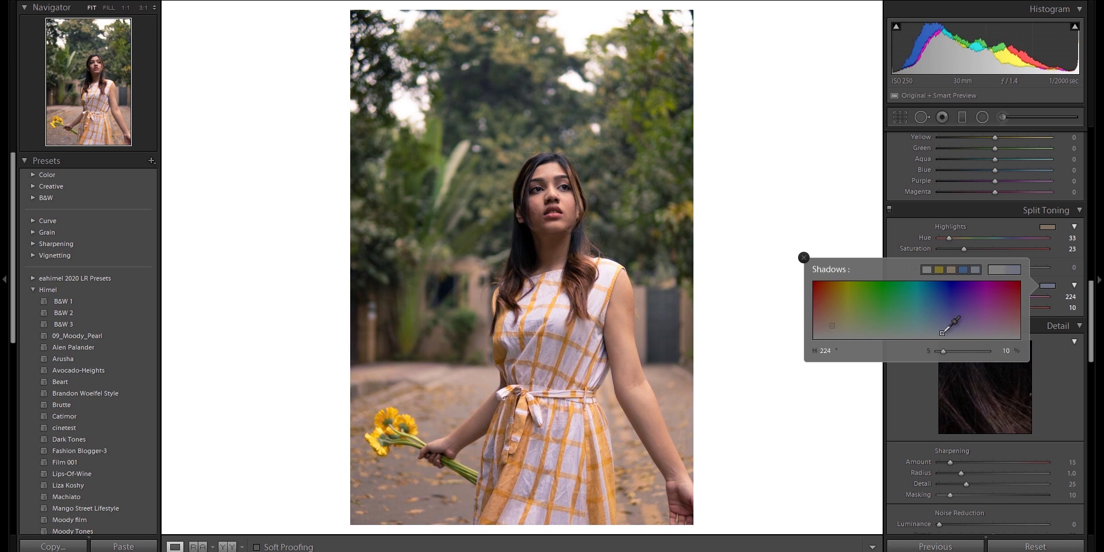
{"action": "left_click", "coordinate": [1072, 279]}
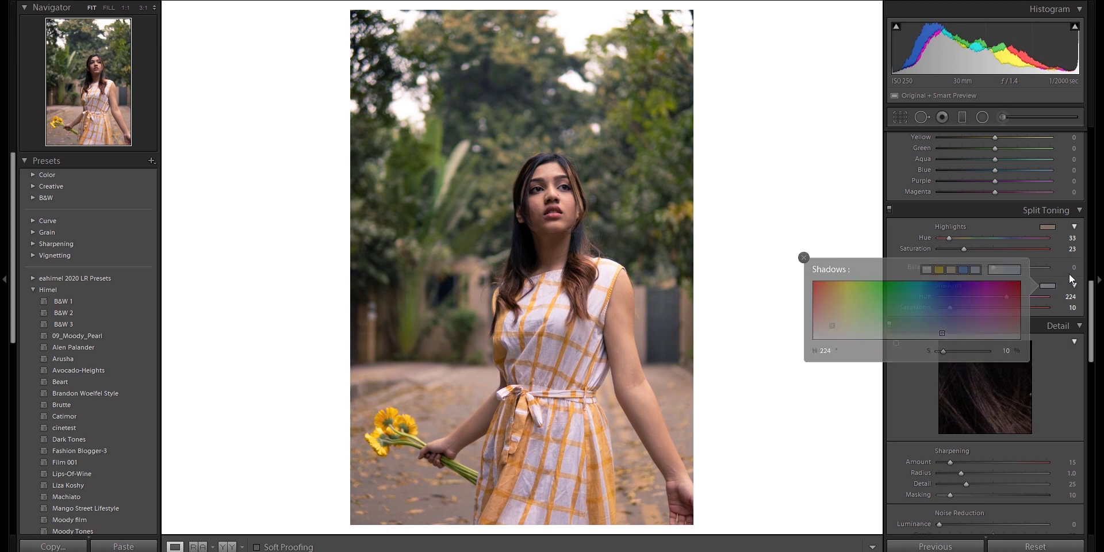
{"action": "scroll", "coordinate": [907, 280], "scroll_direction": "down", "scroll_amount": 4}
{"action": "scroll", "coordinate": [1047, 233], "scroll_direction": "up", "scroll_amount": 2}
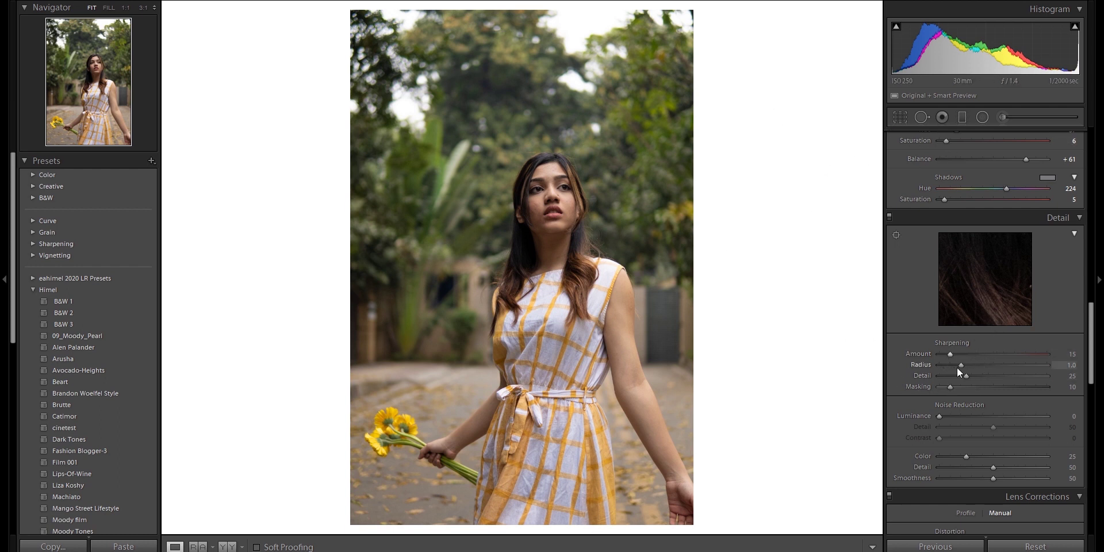
Set the Sharpening Amount to 35 and Detail to 16 while checking the face close up
{"action": "double_click", "coordinate": [952, 355]}
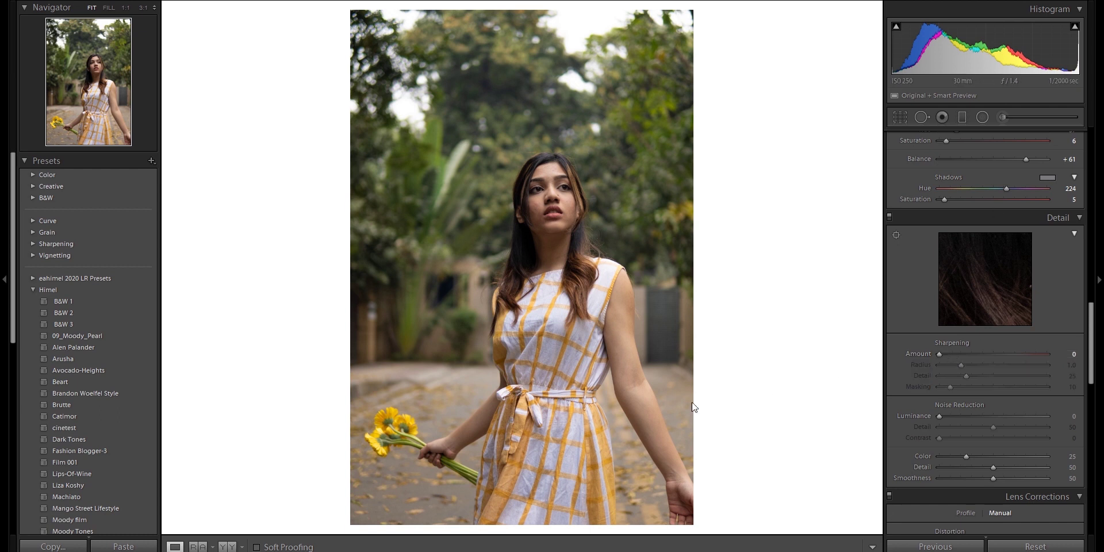
{"action": "left_click", "coordinate": [945, 355]}
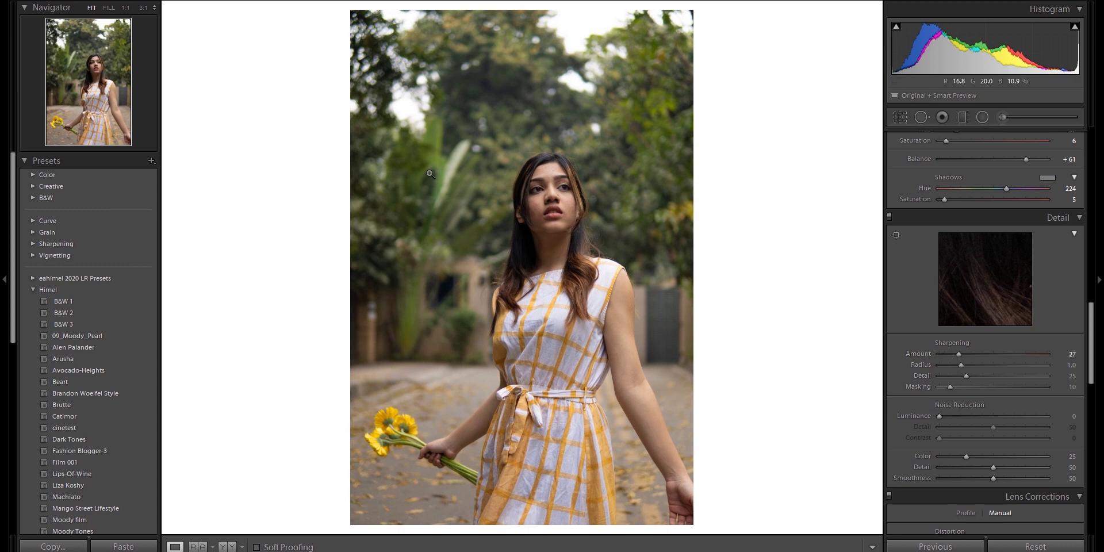
{"action": "left_click", "coordinate": [551, 202]}
{"action": "left_click_drag", "start_coordinate": [570, 164], "coordinate": [573, 276]}
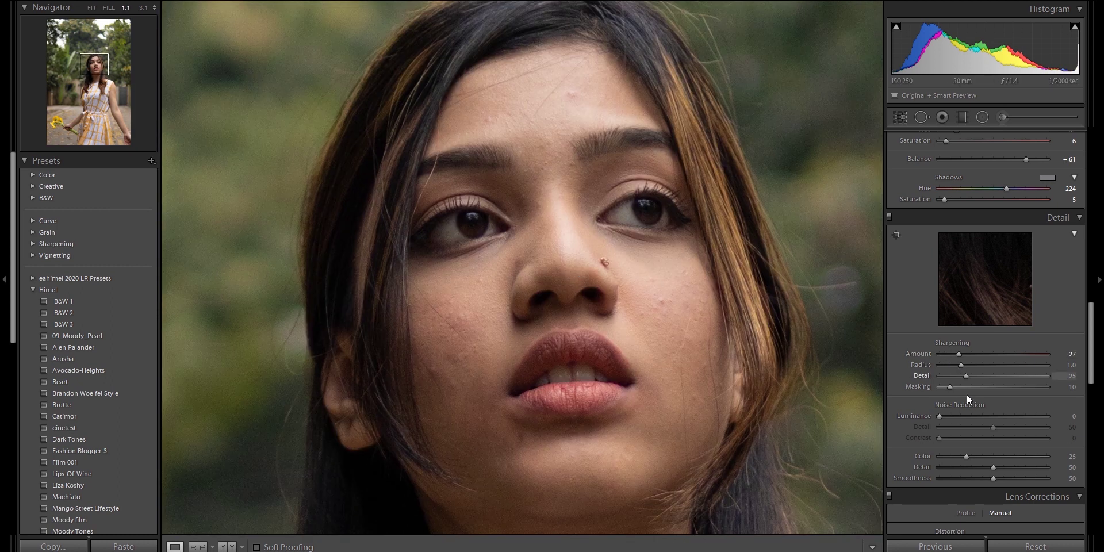
{"action": "left_click_drag", "start_coordinate": [960, 357], "coordinate": [962, 378]}
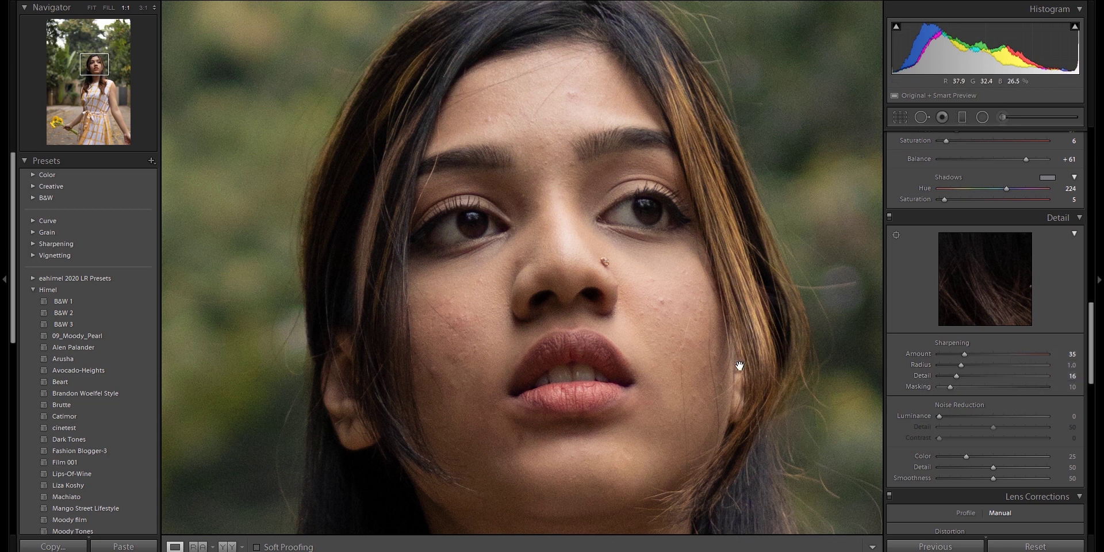
Set the Sharpening Masking to 64 using the black-and-white mask preview, and check the face close up
{"action": "key", "text": "alt"}
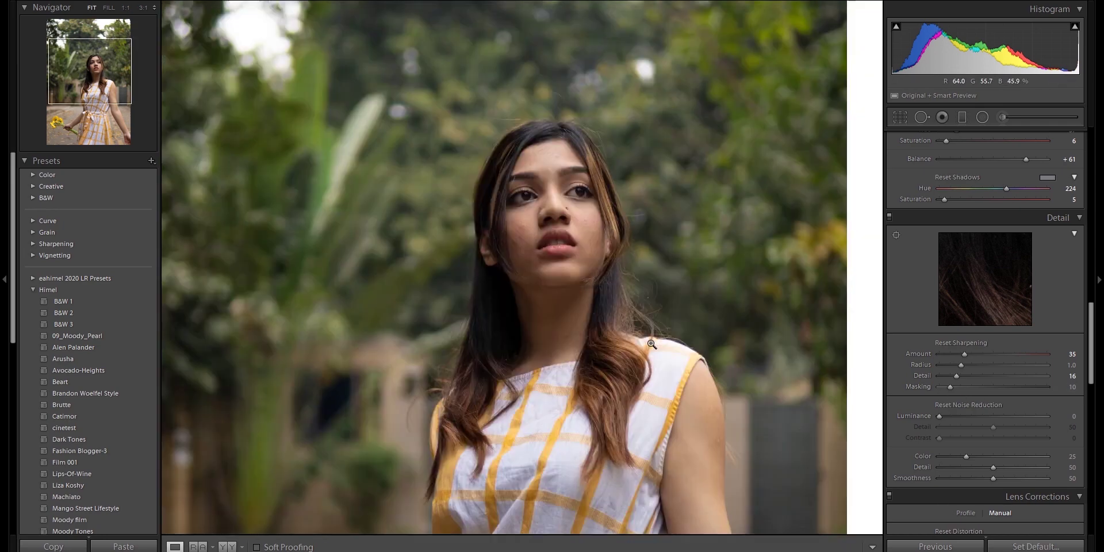
{"action": "key", "text": "z"}
{"action": "left_click", "coordinate": [951, 385], "text": "alt"}
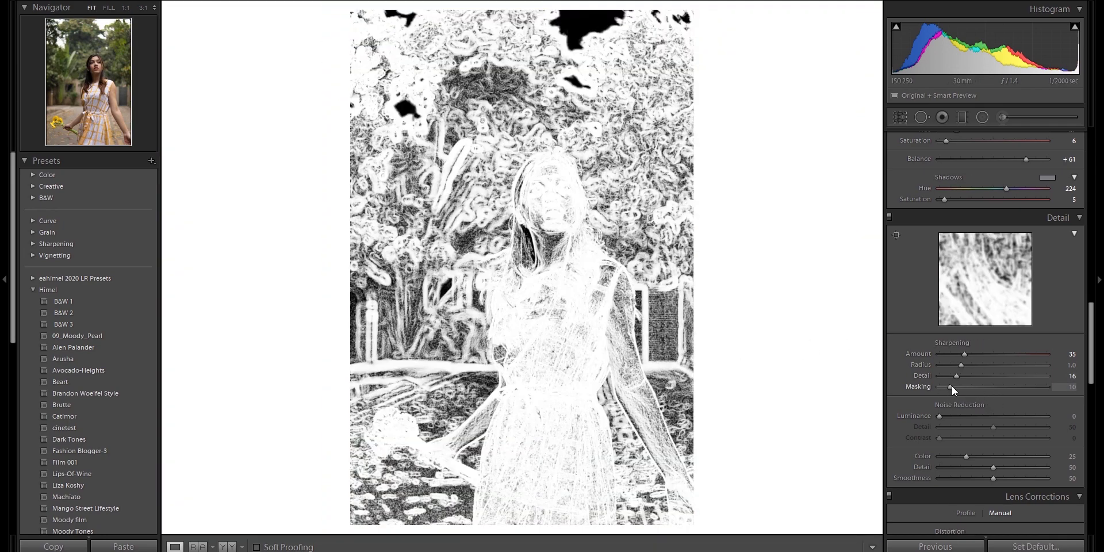
{"action": "left_click_drag", "start_coordinate": [952, 387], "coordinate": [1019, 398]}
{"action": "left_click", "coordinate": [1018, 388], "text": "alt"}
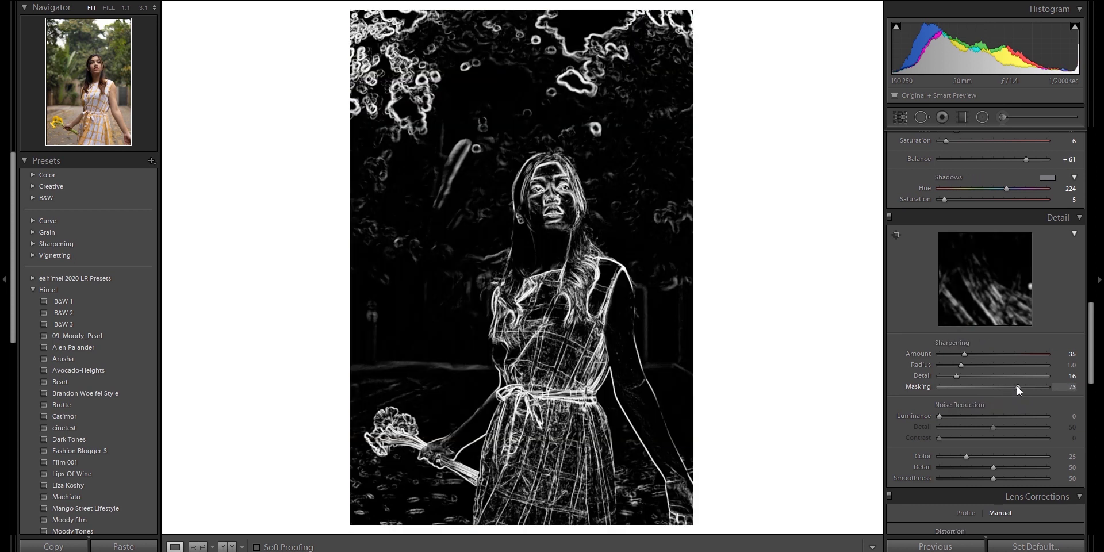
{"action": "left_click_drag", "start_coordinate": [1017, 385], "coordinate": [1008, 405]}
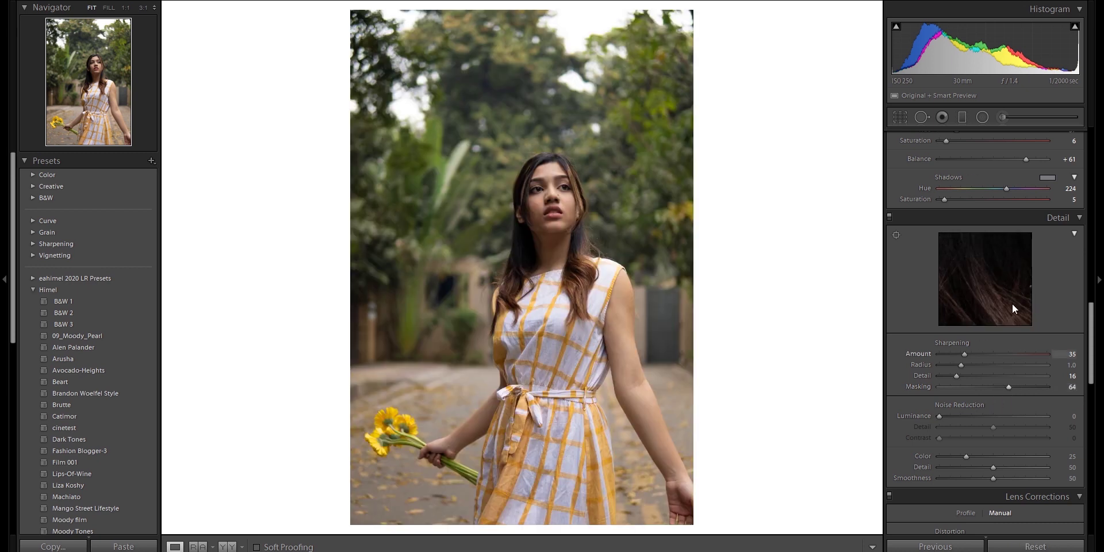
{"action": "left_click", "coordinate": [551, 190]}
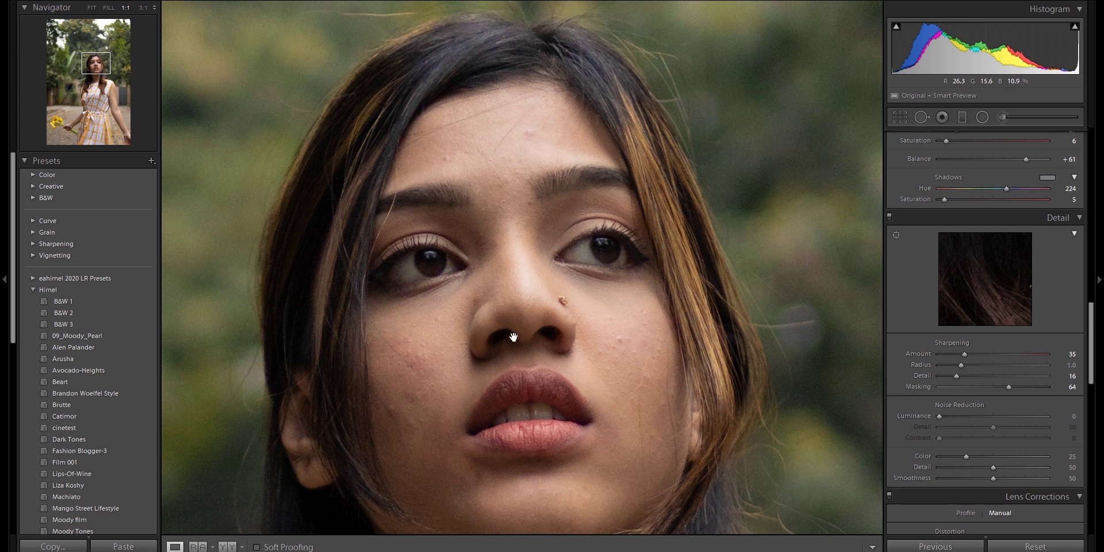
{"action": "left_click", "coordinate": [674, 329]}
Try Luminance noise reduction at 73 and 45 on the blurred foliage and the face at 1:1
{"action": "scroll", "coordinate": [981, 345], "scroll_direction": "down", "scroll_amount": 2}
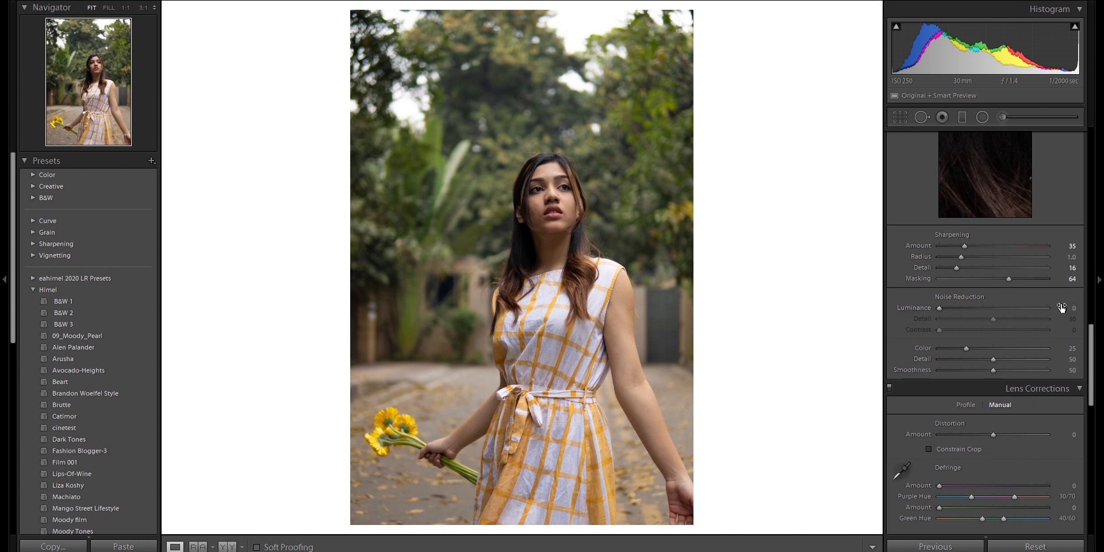
{"action": "left_click", "coordinate": [645, 148]}
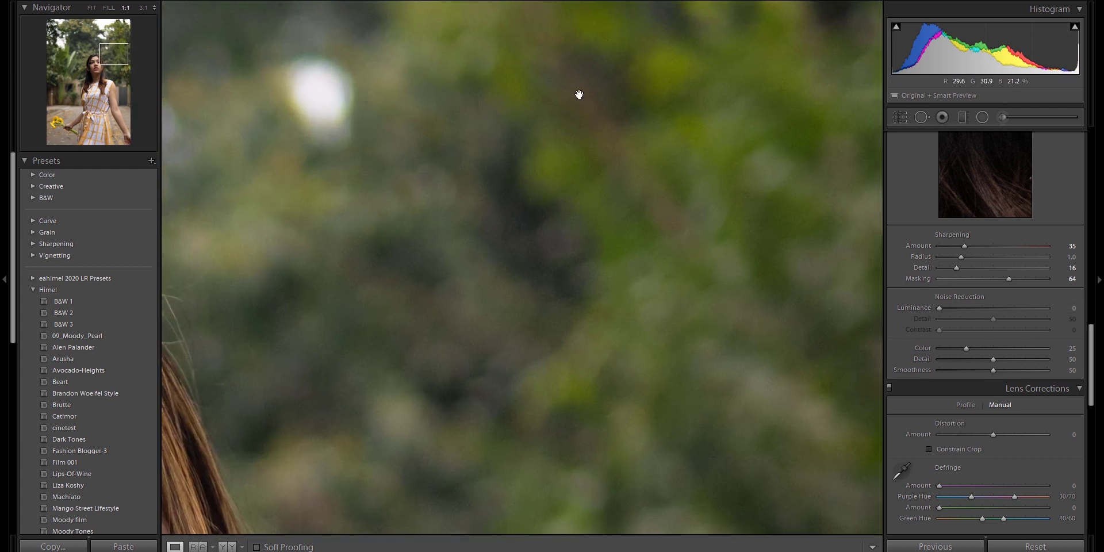
{"action": "mouse_move", "coordinate": [500, 190]}
{"action": "left_mouse_down"}
{"action": "mouse_move", "coordinate": [566, 305]}
{"action": "mouse_move", "coordinate": [552, 301]}
{"action": "mouse_move", "coordinate": [600, 330]}
{"action": "mouse_move", "coordinate": [547, 348]}
{"action": "mouse_move", "coordinate": [498, 200]}
{"action": "left_mouse_up"}
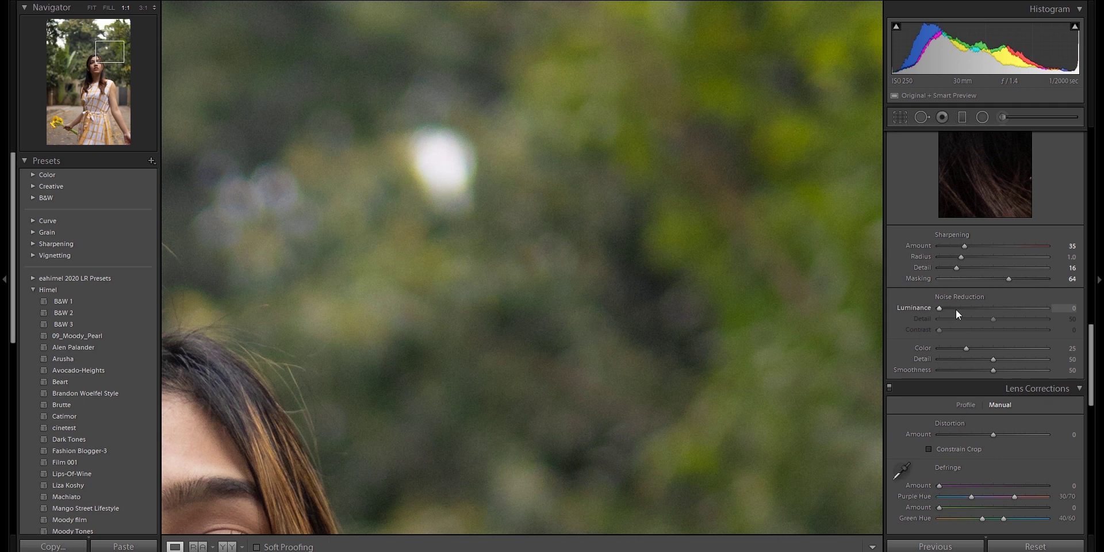
{"action": "left_click_drag", "start_coordinate": [589, 328], "coordinate": [554, 279]}
{"action": "left_click_drag", "start_coordinate": [939, 309], "coordinate": [948, 316]}
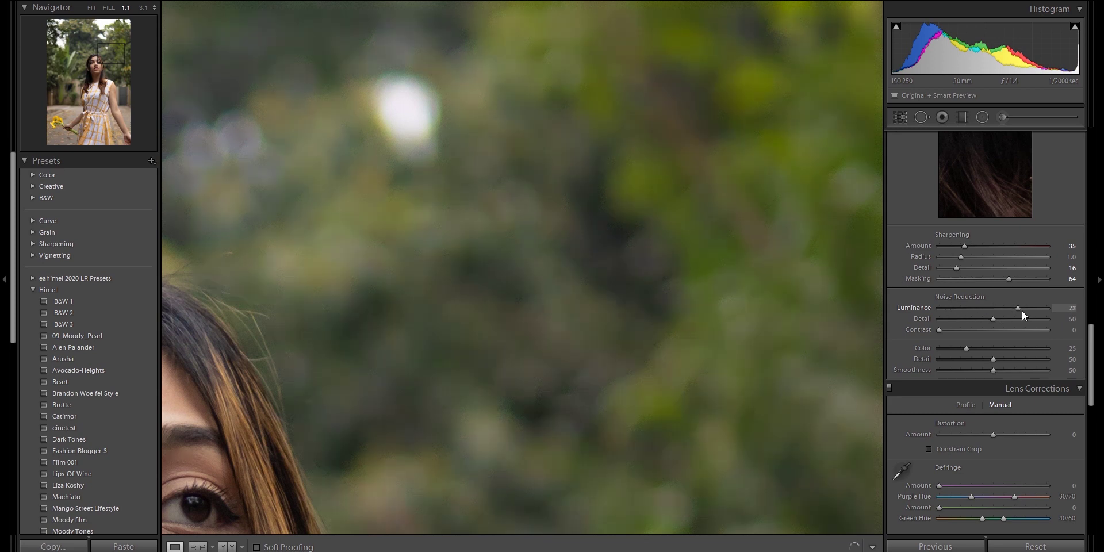
{"action": "left_click_drag", "start_coordinate": [1022, 311], "coordinate": [988, 311]}
{"action": "left_click_drag", "start_coordinate": [421, 352], "coordinate": [615, 200]}
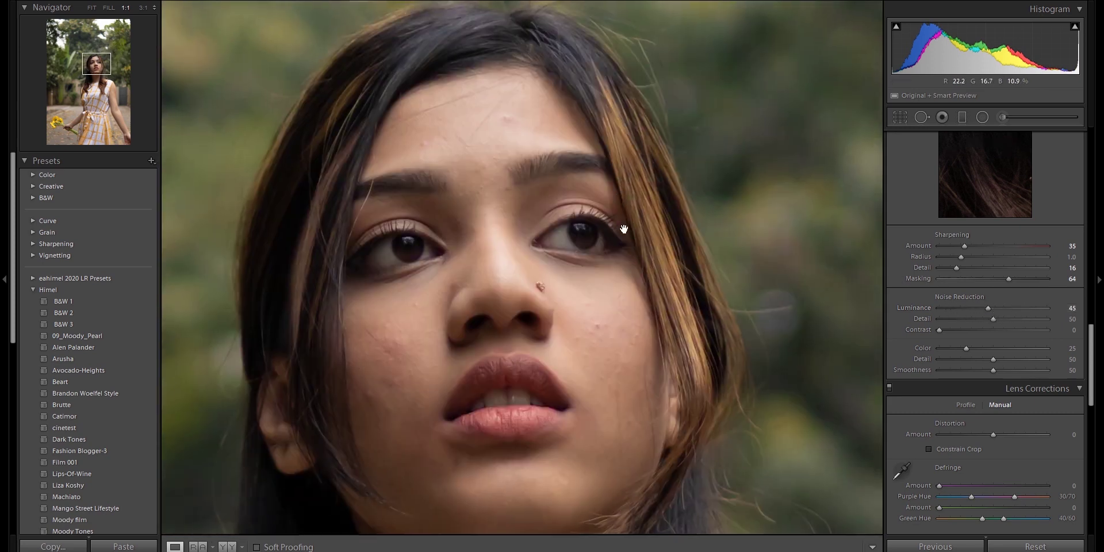
Set Noise Reduction Luminance to 16, its Detail to 10, and Color to 26
{"action": "left_click_drag", "start_coordinate": [991, 311], "coordinate": [958, 326]}
{"action": "left_click", "coordinate": [968, 320]}
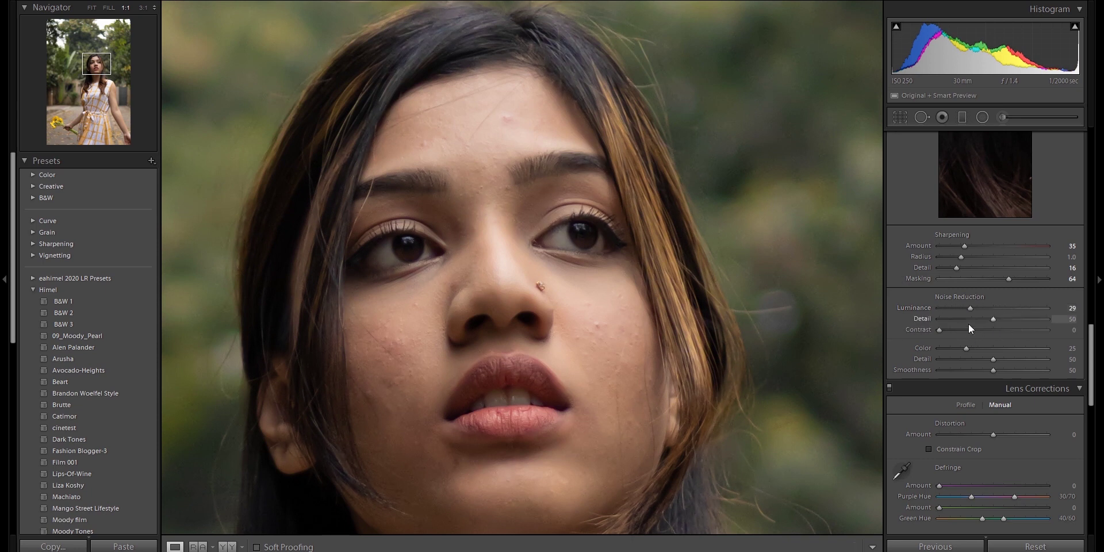
{"action": "left_click", "coordinate": [960, 308]}
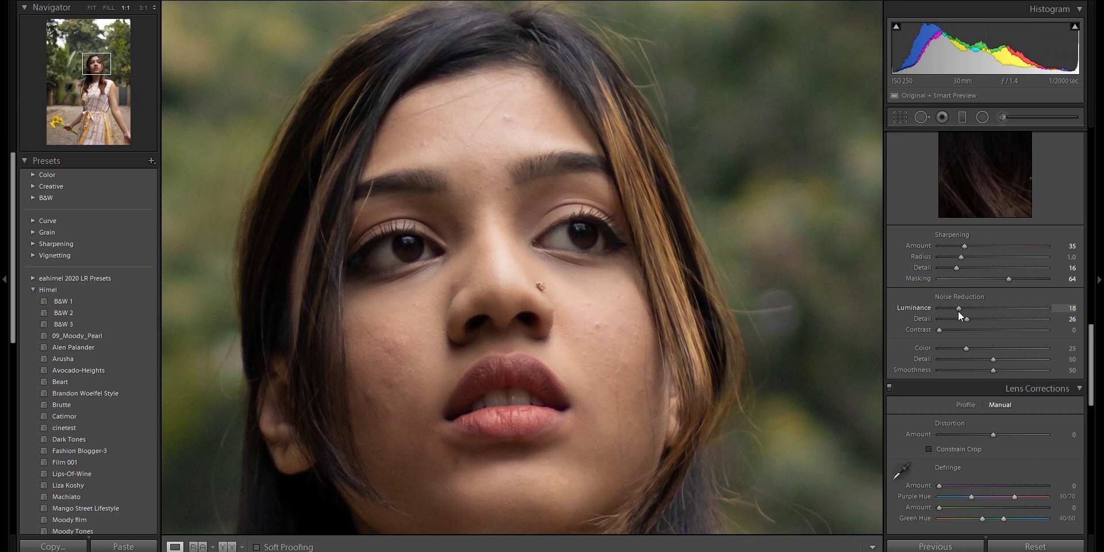
{"action": "left_click_drag", "start_coordinate": [967, 323], "coordinate": [949, 327]}
{"action": "left_click", "coordinate": [958, 308]}
{"action": "key", "text": "z"}
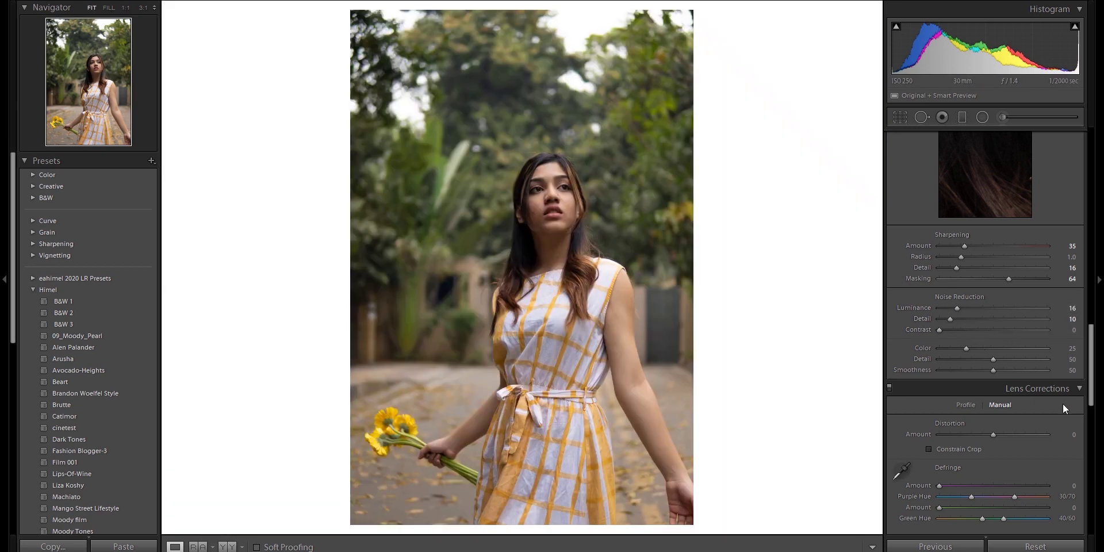
{"action": "mouse_move", "coordinate": [966, 348]}
{"action": "left_mouse_down"}
{"action": "mouse_move", "coordinate": [977, 348]}
{"action": "mouse_move", "coordinate": [966, 368]}
{"action": "left_mouse_up"}
Enable Remove Chromatic Aberration and compare the photo with the Sigma lens profile corrections on and off, leaving them off
{"action": "scroll", "coordinate": [1016, 412], "scroll_direction": "down", "scroll_amount": 2}
{"action": "left_click", "coordinate": [968, 297]}
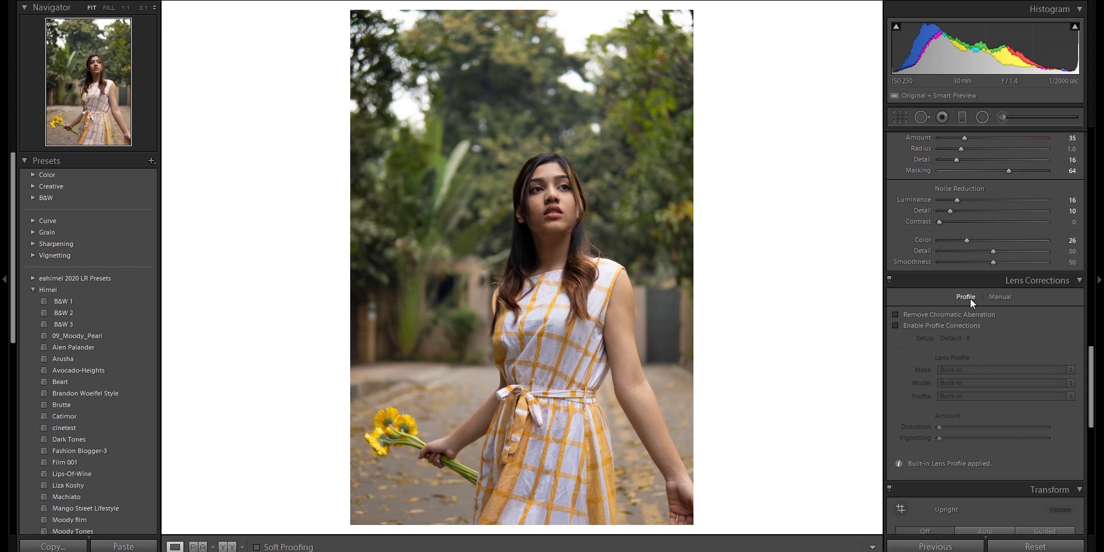
{"action": "left_click", "coordinate": [940, 314]}
{"action": "left_click", "coordinate": [932, 324]}
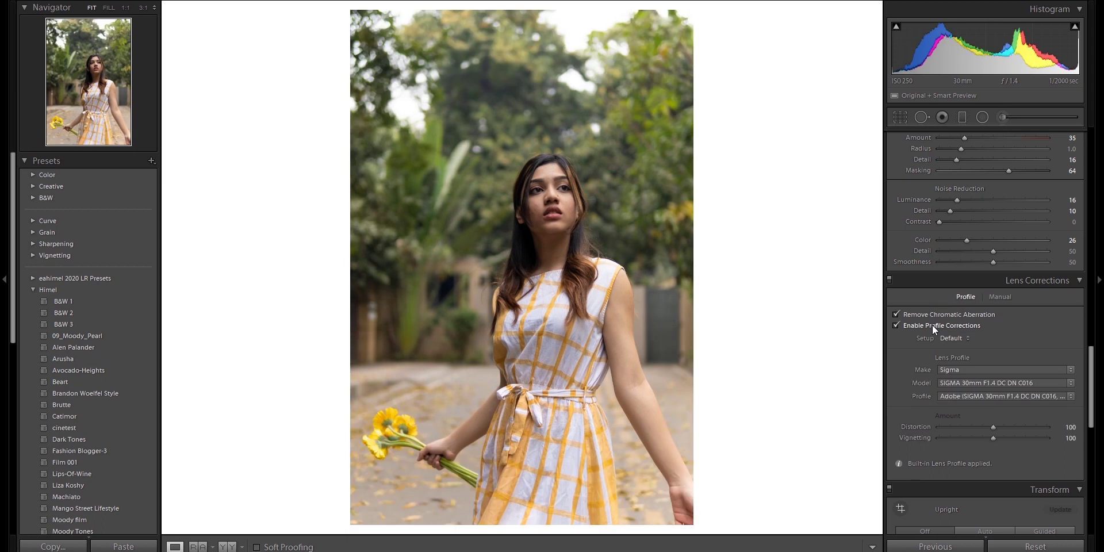
{"action": "left_click", "coordinate": [933, 326]}
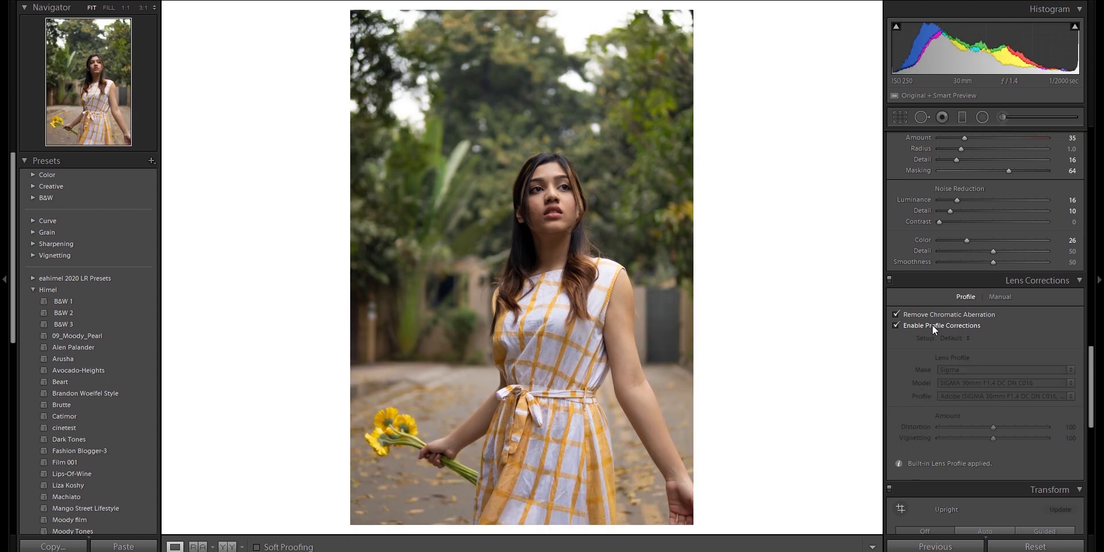
{"action": "left_click", "coordinate": [932, 326]}
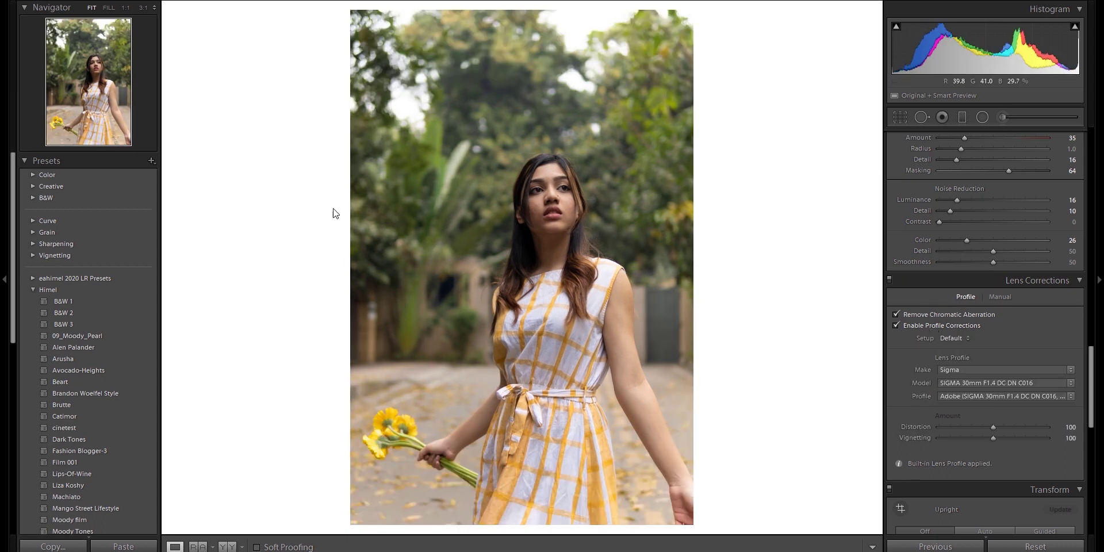
{"action": "left_click", "coordinate": [942, 326]}
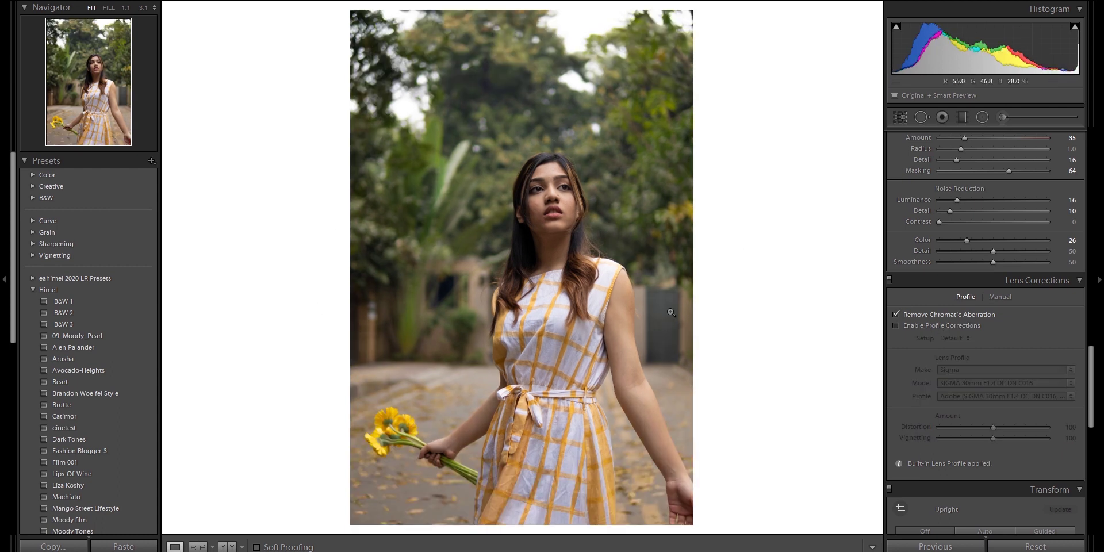
Set the manual lens Vignetting Amount to +23, and compare the profile corrections on and off again, leaving them off
{"action": "left_click", "coordinate": [1000, 297]}
{"action": "left_click_drag", "start_coordinate": [995, 448], "coordinate": [1005, 470]}
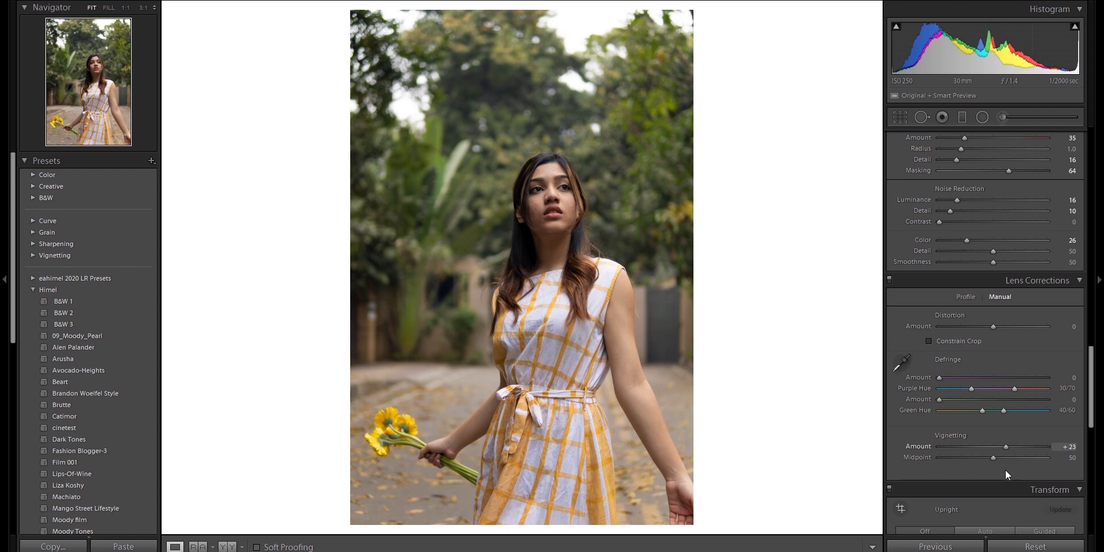
{"action": "left_click", "coordinate": [965, 297]}
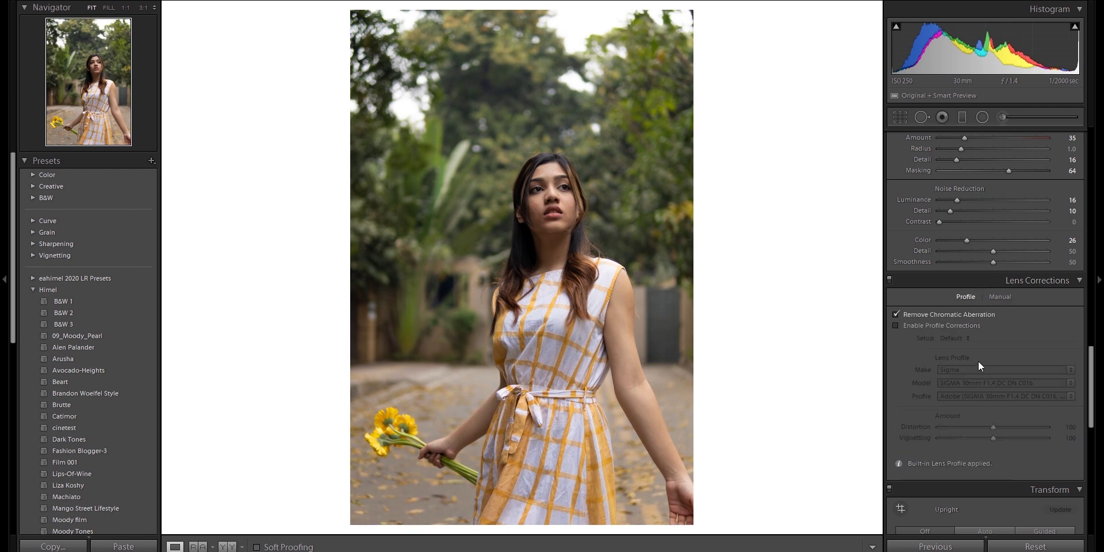
{"action": "left_click", "coordinate": [953, 324]}
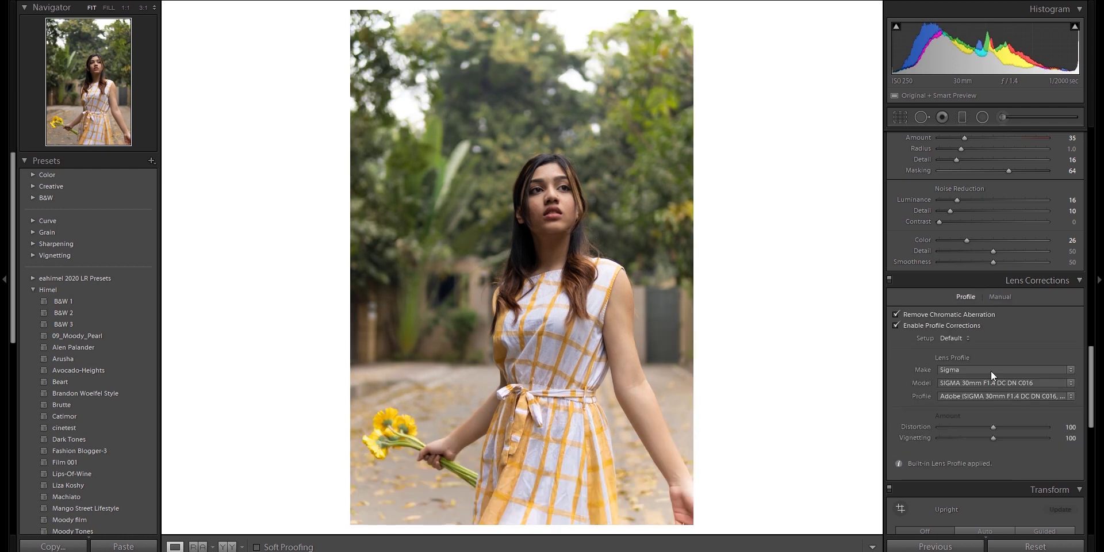
{"action": "left_click", "coordinate": [958, 329]}
{"action": "left_click", "coordinate": [950, 323]}
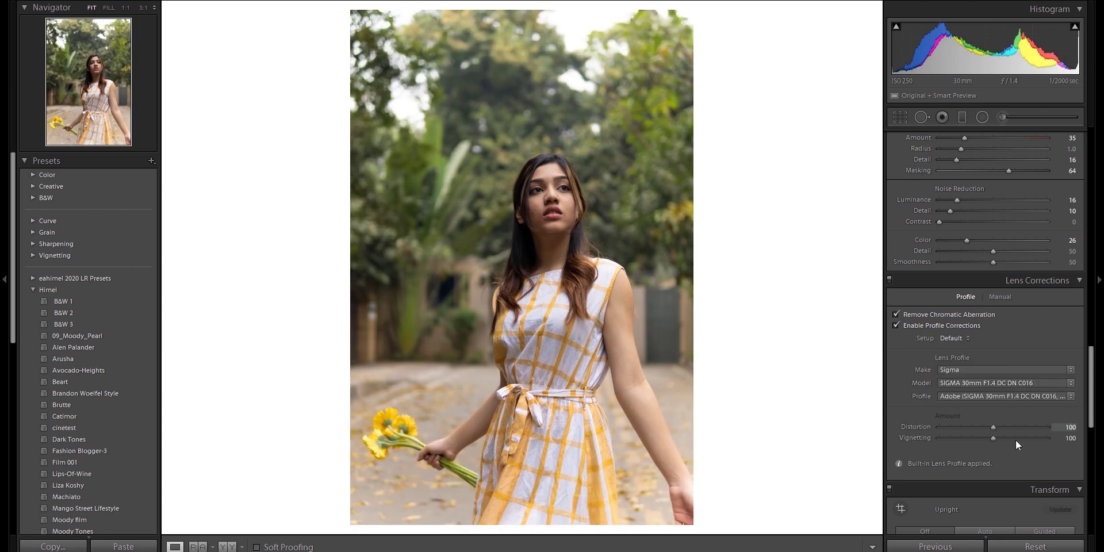
{"action": "left_click", "coordinate": [896, 325]}
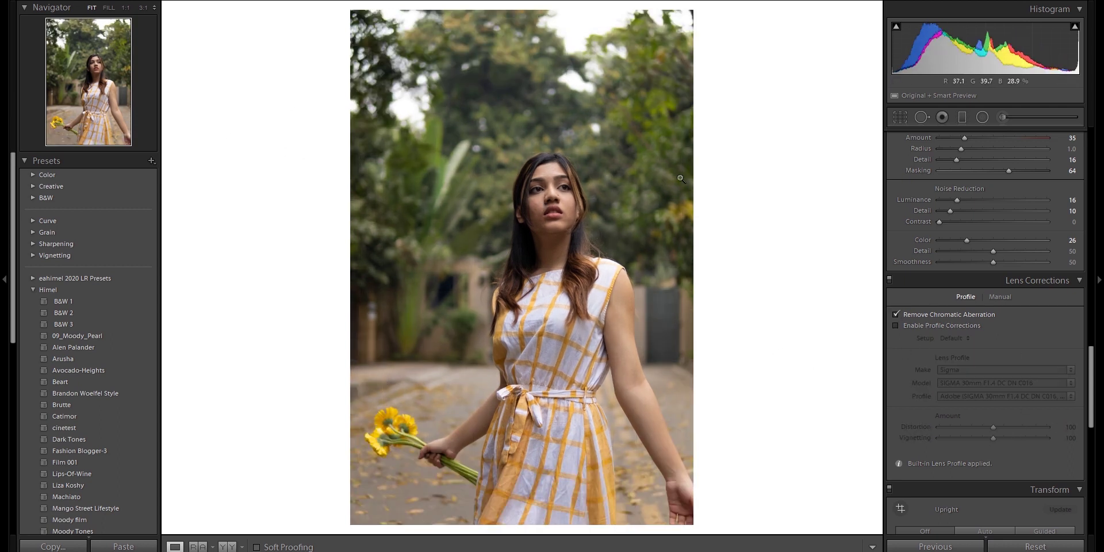
Try a Post-Crop Vignetting Amount of -11 with the Highlight Priority style, and return it to 0
{"action": "scroll", "coordinate": [951, 397], "scroll_direction": "down", "scroll_amount": 3}
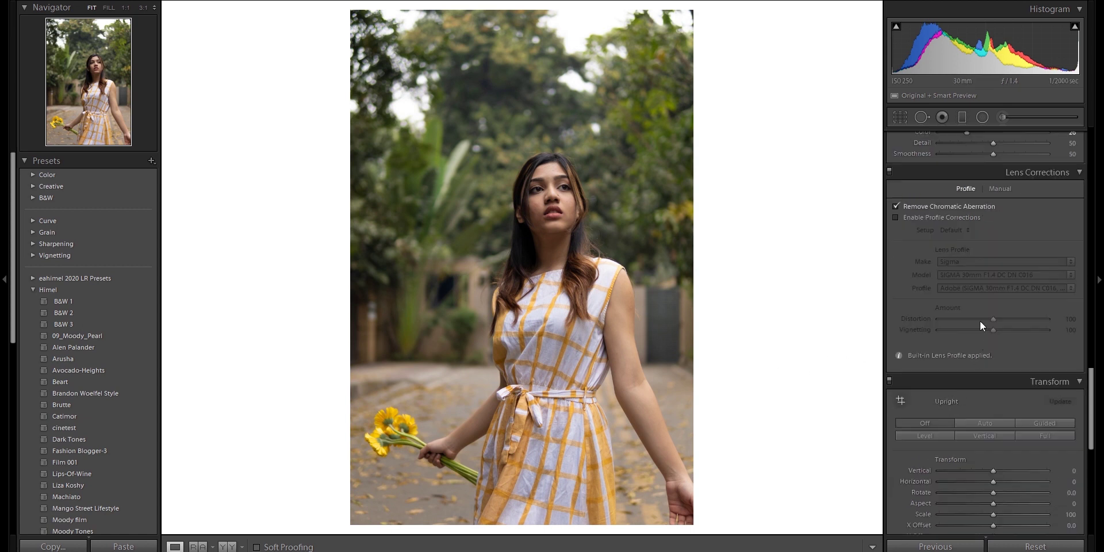
{"action": "scroll", "coordinate": [935, 340], "scroll_direction": "down", "scroll_amount": 10}
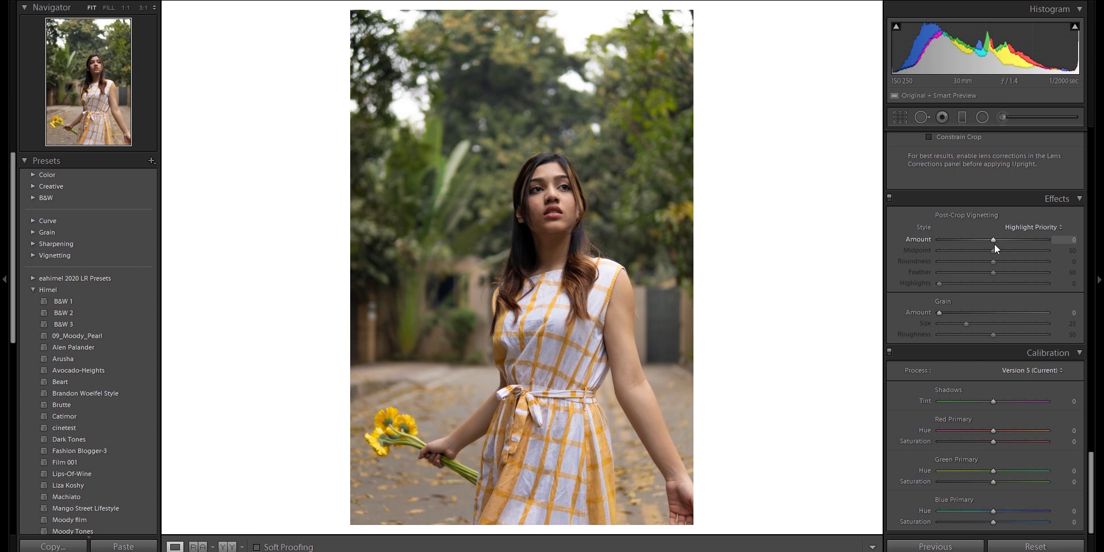
{"action": "mouse_move", "coordinate": [992, 242]}
{"action": "left_mouse_down"}
{"action": "mouse_move", "coordinate": [968, 239]}
{"action": "mouse_move", "coordinate": [988, 244]}
{"action": "left_mouse_up"}
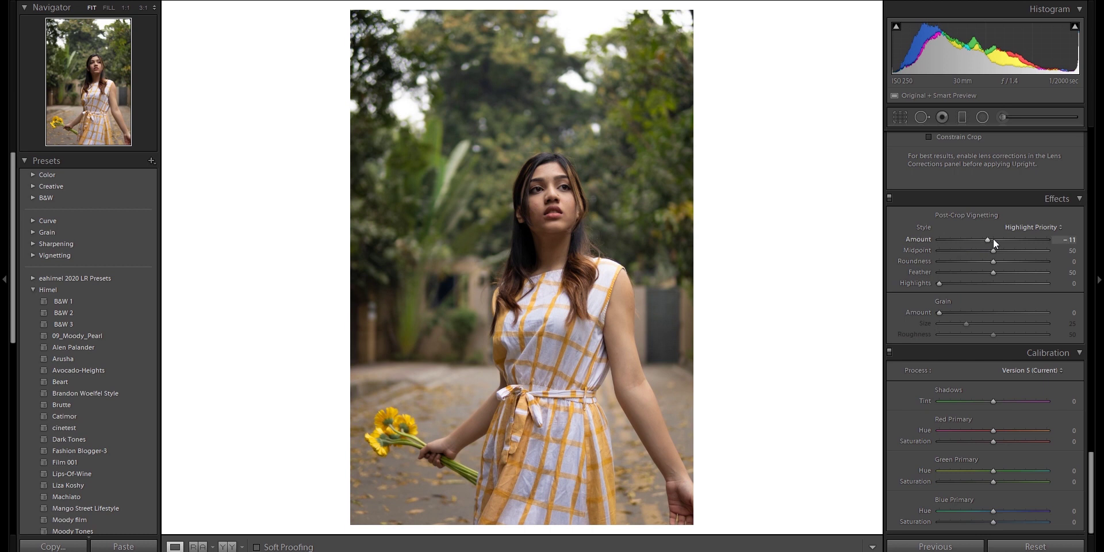
{"action": "mouse_move", "coordinate": [989, 240]}
{"action": "left_mouse_down"}
{"action": "mouse_move", "coordinate": [982, 248]}
{"action": "mouse_move", "coordinate": [999, 243]}
{"action": "mouse_move", "coordinate": [990, 243]}
{"action": "left_mouse_up"}
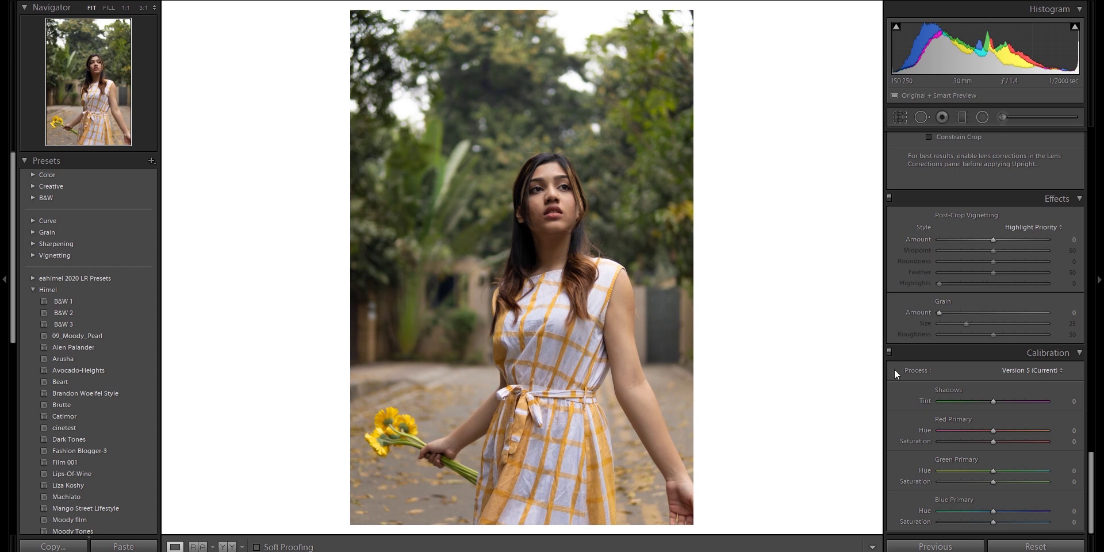
Try a Grain Amount of 26 and stronger on the portrait, checking it at 1:1, and reset the Amount to 0
{"action": "left_click", "coordinate": [600, 185]}
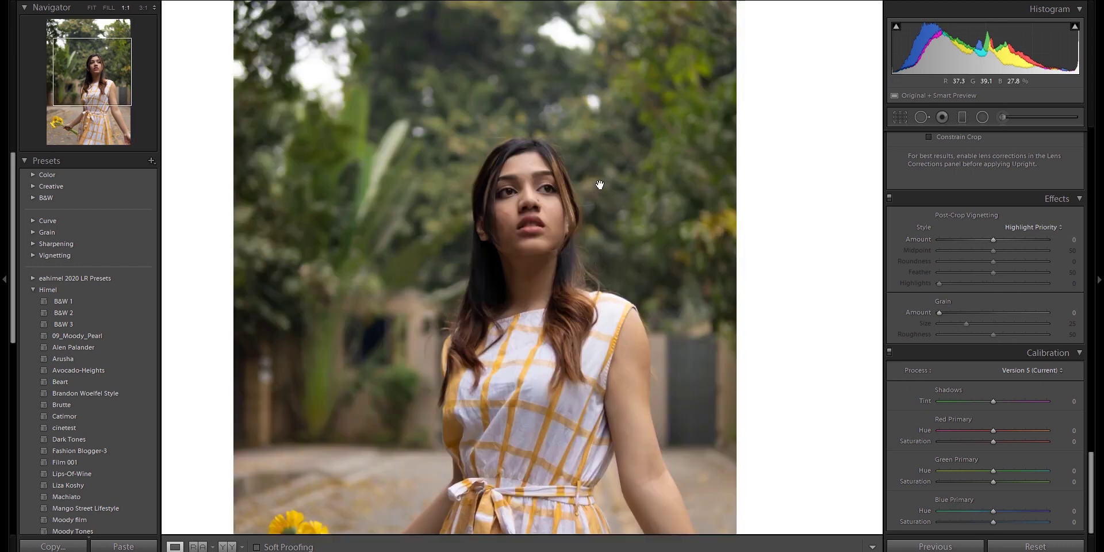
{"action": "left_click_drag", "start_coordinate": [1000, 316], "coordinate": [967, 319]}
{"action": "left_click", "coordinate": [734, 313]}
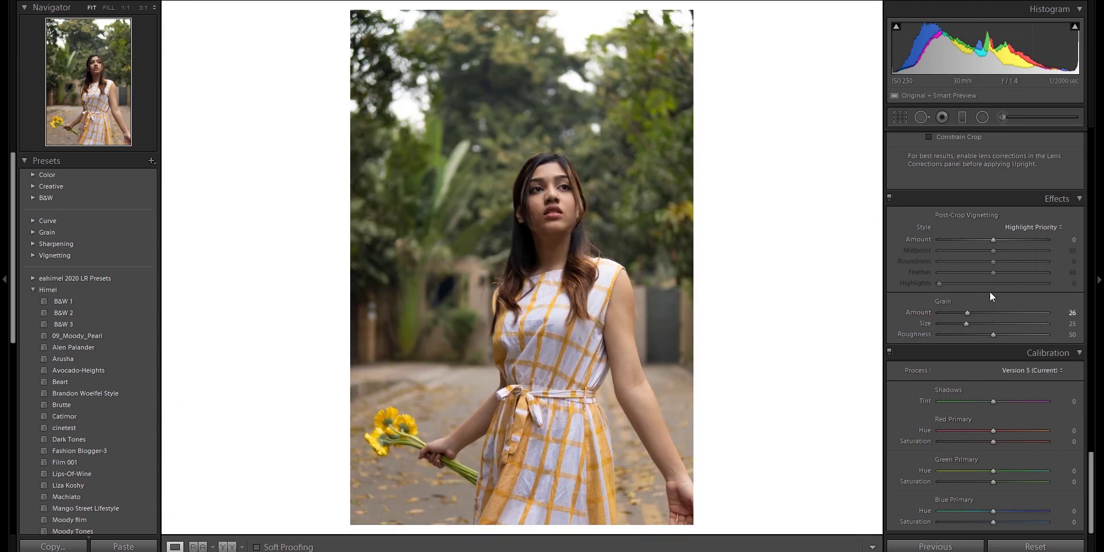
{"action": "left_click_drag", "start_coordinate": [997, 312], "coordinate": [1052, 312]}
{"action": "left_click_drag", "start_coordinate": [990, 320], "coordinate": [970, 322]}
{"action": "double_click", "coordinate": [970, 315]}
Try shifting the HSL Red hue toward the negative side, and reset it to 0
{"action": "scroll", "coordinate": [1022, 331], "scroll_direction": "up", "scroll_amount": 15}
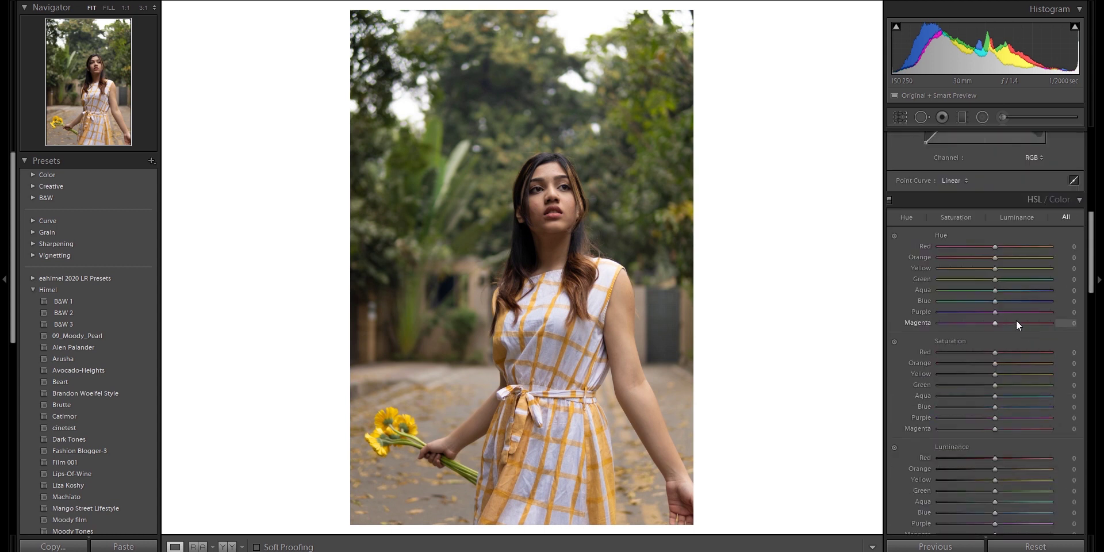
{"action": "left_click_drag", "start_coordinate": [994, 246], "coordinate": [952, 246]}
{"action": "key", "text": "alt"}
Try different Red Primary Hue values in Calibration, including -71, and reset the hue to 0
{"action": "scroll", "coordinate": [994, 440], "scroll_direction": "down", "scroll_amount": 15}
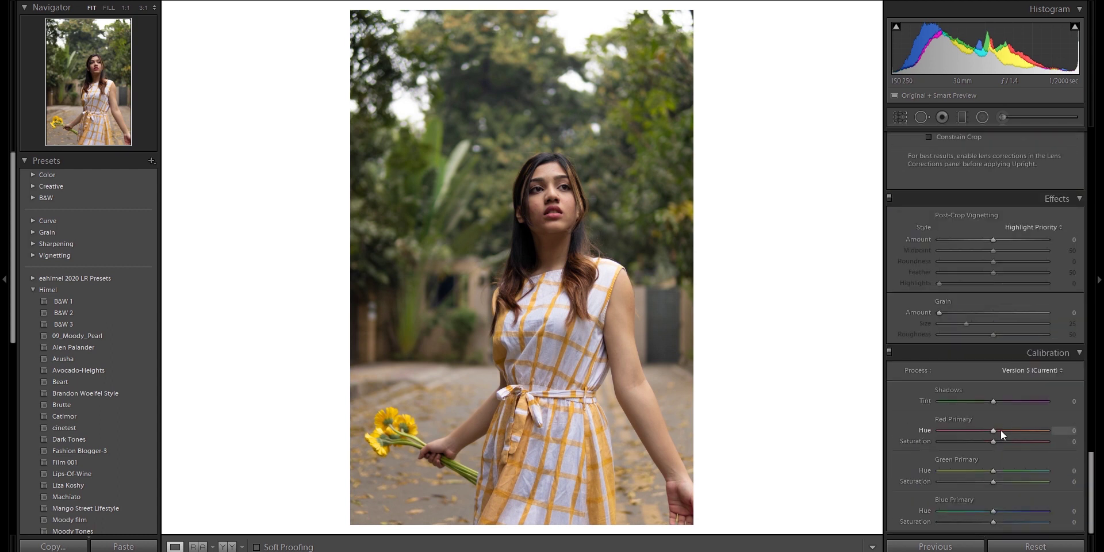
{"action": "left_click_drag", "start_coordinate": [975, 432], "coordinate": [999, 439]}
{"action": "mouse_move", "coordinate": [999, 440]}
{"action": "left_mouse_down"}
{"action": "mouse_move", "coordinate": [965, 436]}
{"action": "mouse_move", "coordinate": [1010, 436]}
{"action": "mouse_move", "coordinate": [998, 436]}
{"action": "left_mouse_up"}
{"action": "double_click", "coordinate": [999, 430]}
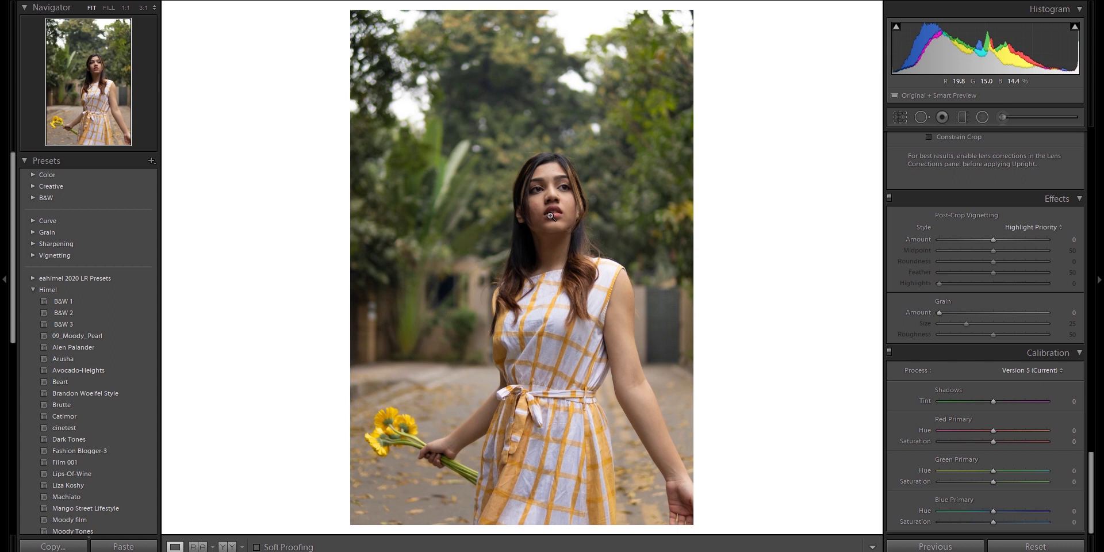
{"action": "left_click_drag", "start_coordinate": [994, 431], "coordinate": [944, 436]}
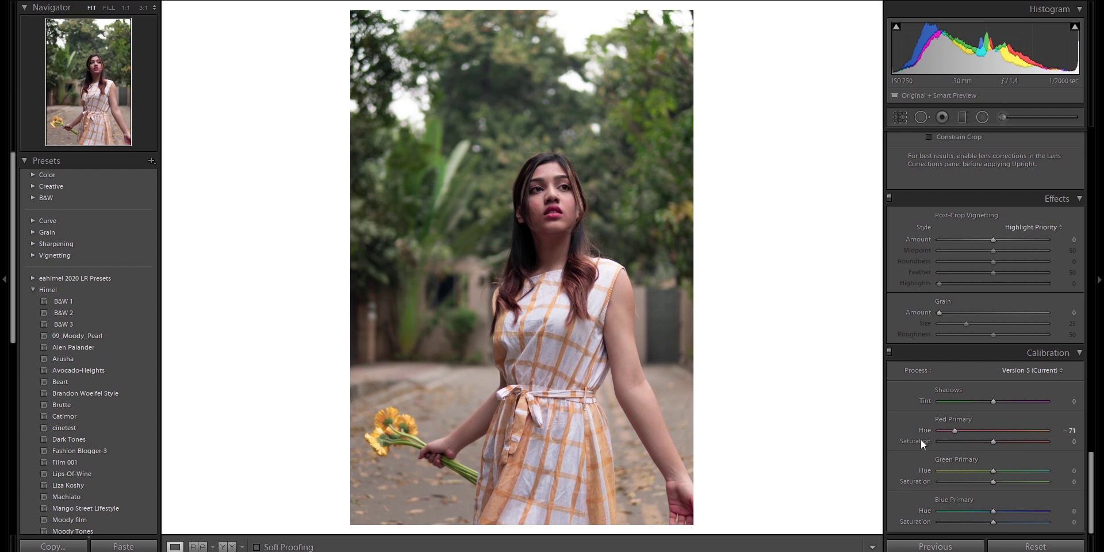
{"action": "double_click", "coordinate": [954, 433]}
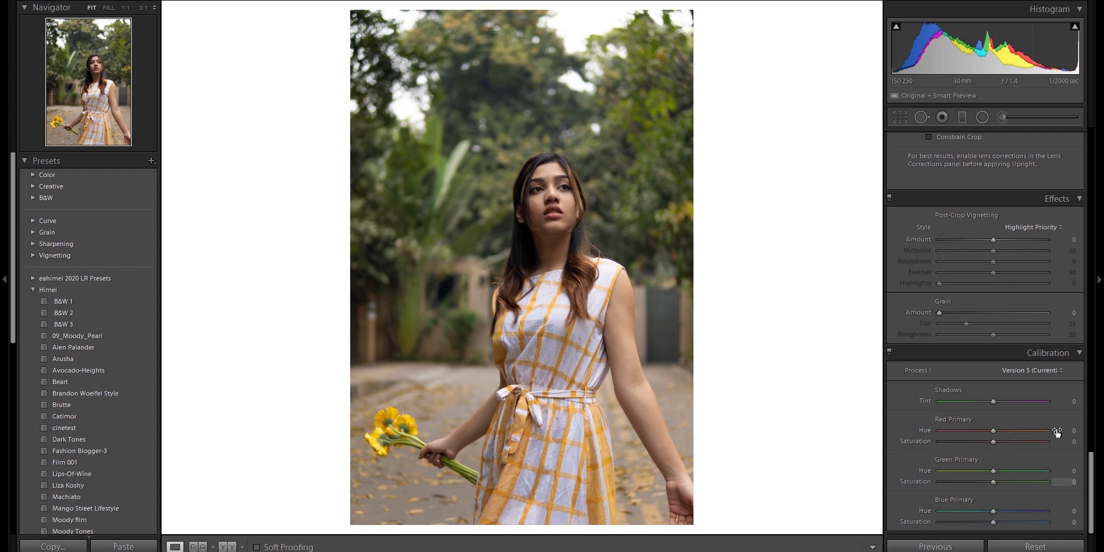
Show the filmstrip and copy the photo's develop settings, including every group except Transform and Crop
{"action": "scroll", "coordinate": [892, 377], "scroll_direction": "up", "scroll_amount": 5}
{"action": "scroll", "coordinate": [957, 419], "scroll_direction": "up", "scroll_amount": 10}
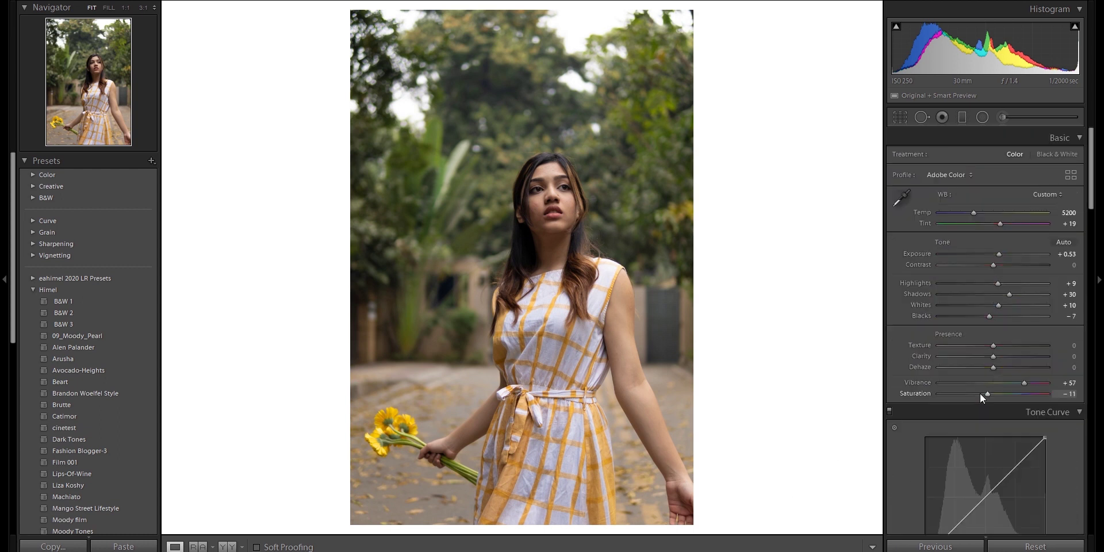
{"action": "key", "text": "F6"}
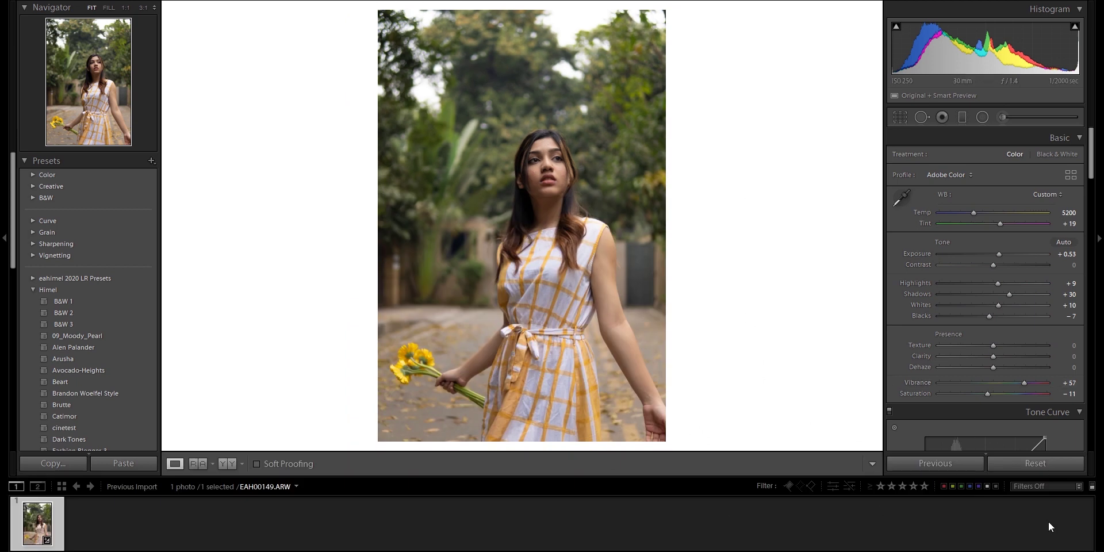
{"action": "left_click", "coordinate": [48, 461]}
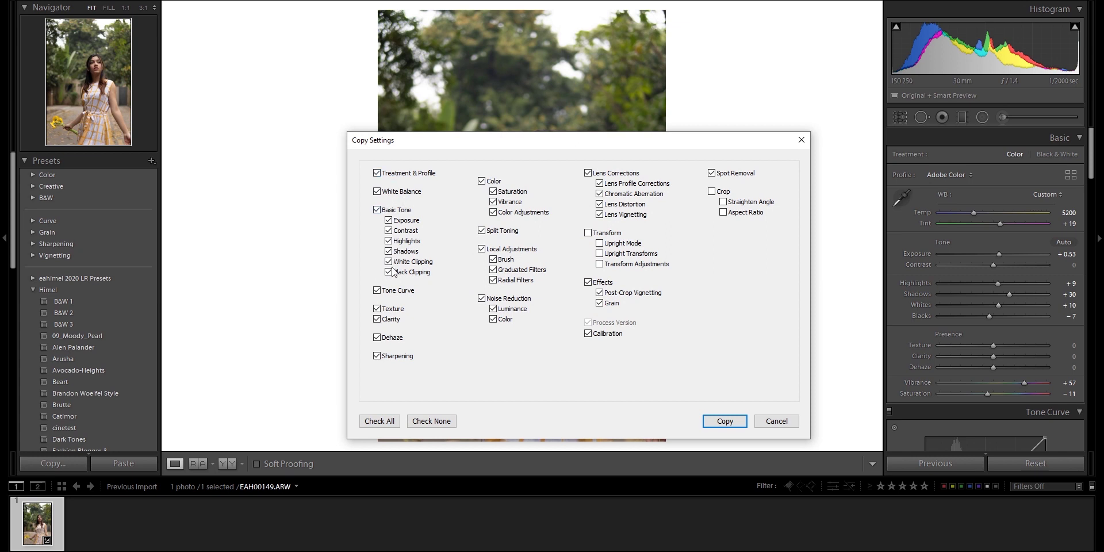
{"action": "left_click", "coordinate": [724, 421]}
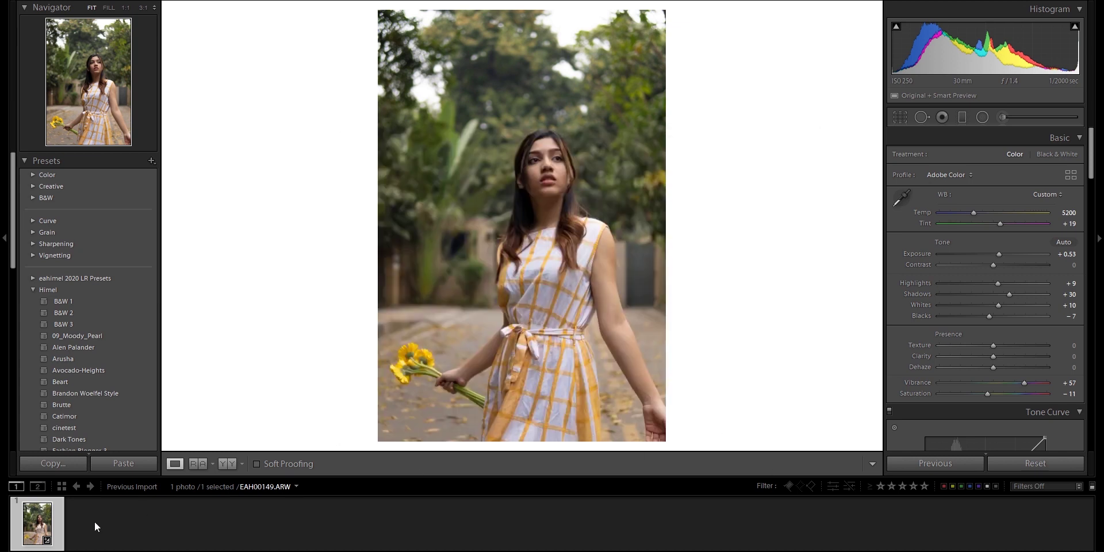